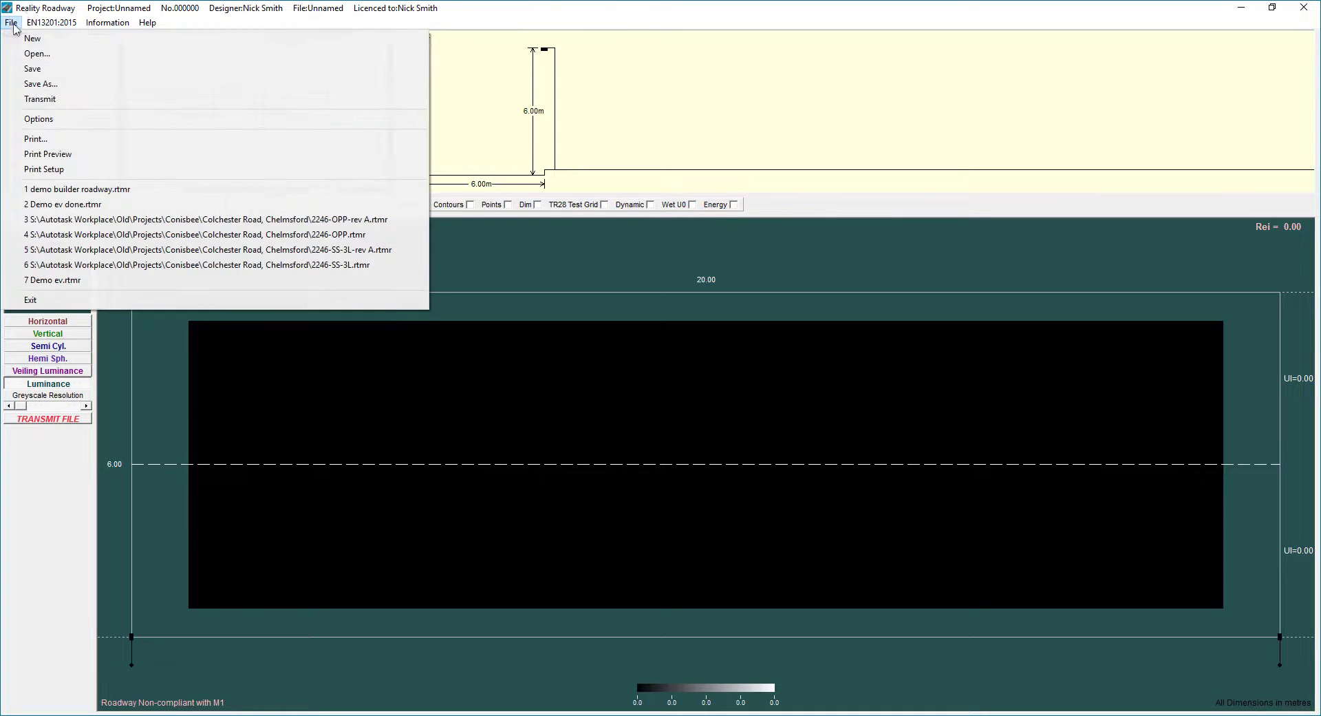
Step: Open the report customisation settings from the program options and place the window clear of the input panels
left_click(38, 120)
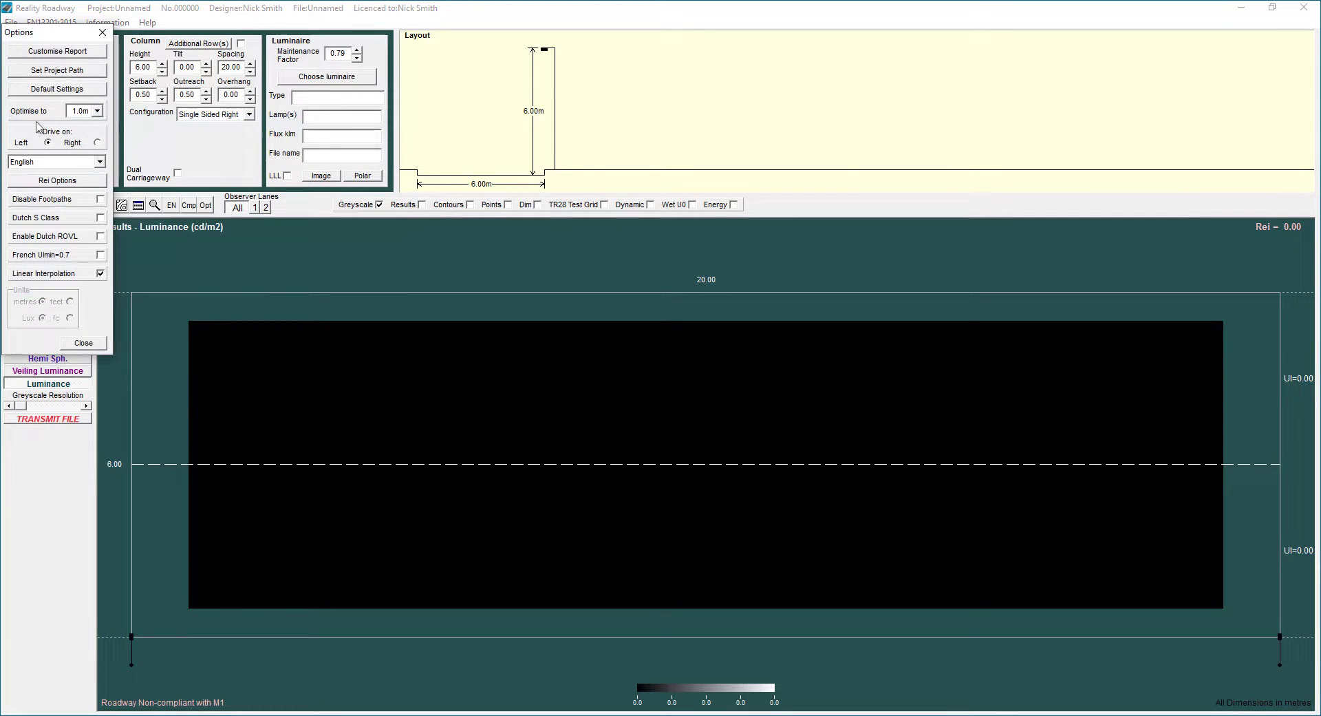
left_click_drag(52, 32, 265, 244)
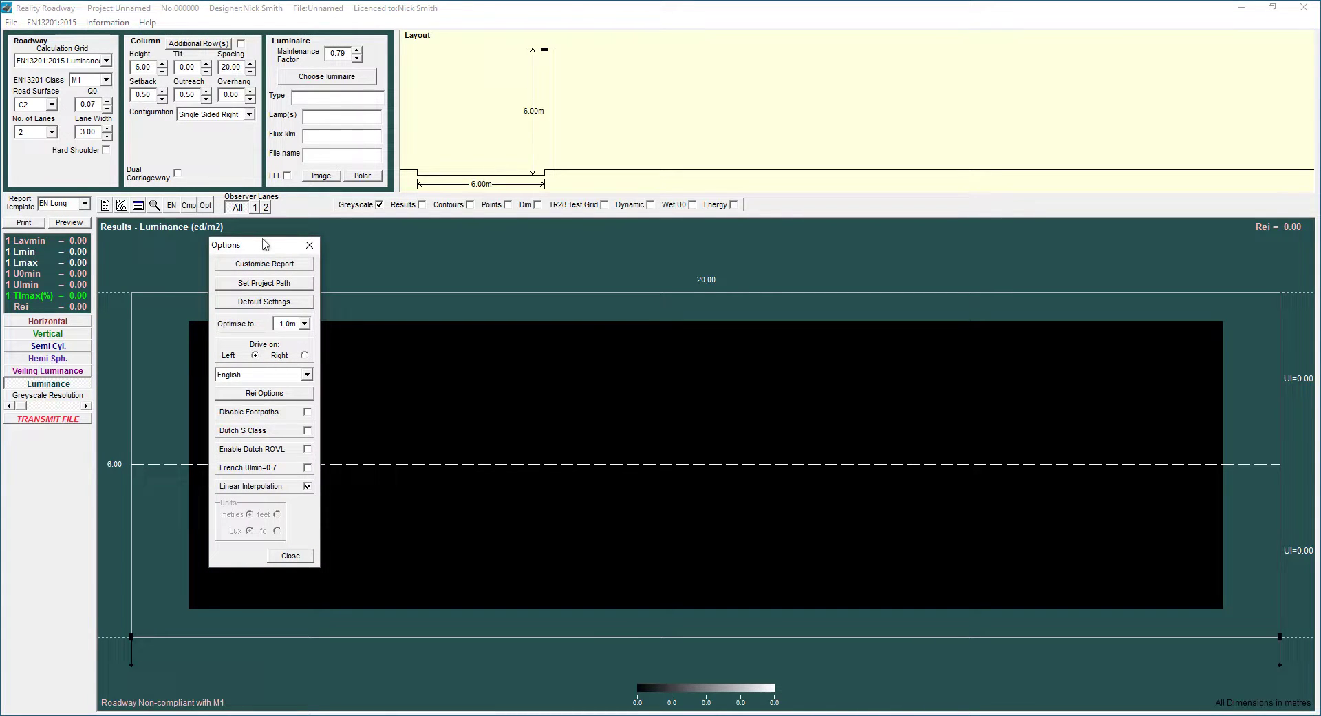
left_click_drag(265, 244, 249, 256)
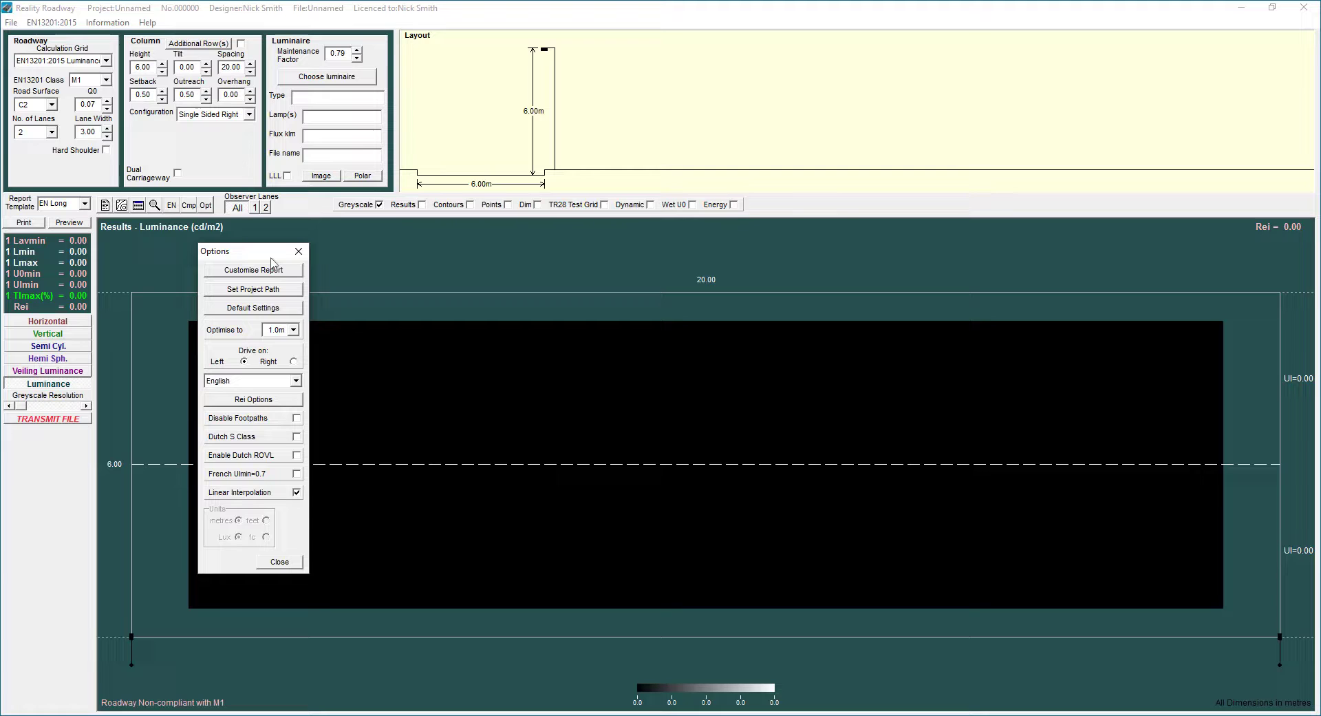
left_click_drag(260, 258, 254, 288)
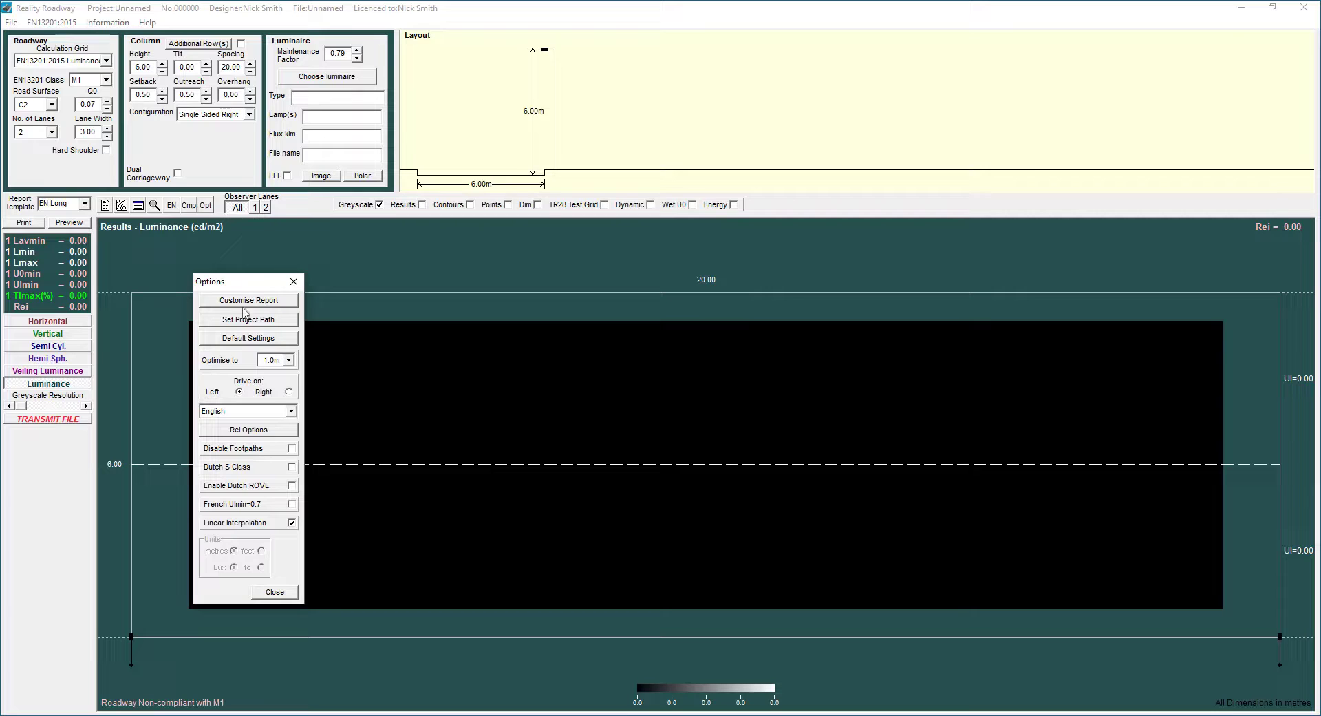
left_click(263, 309)
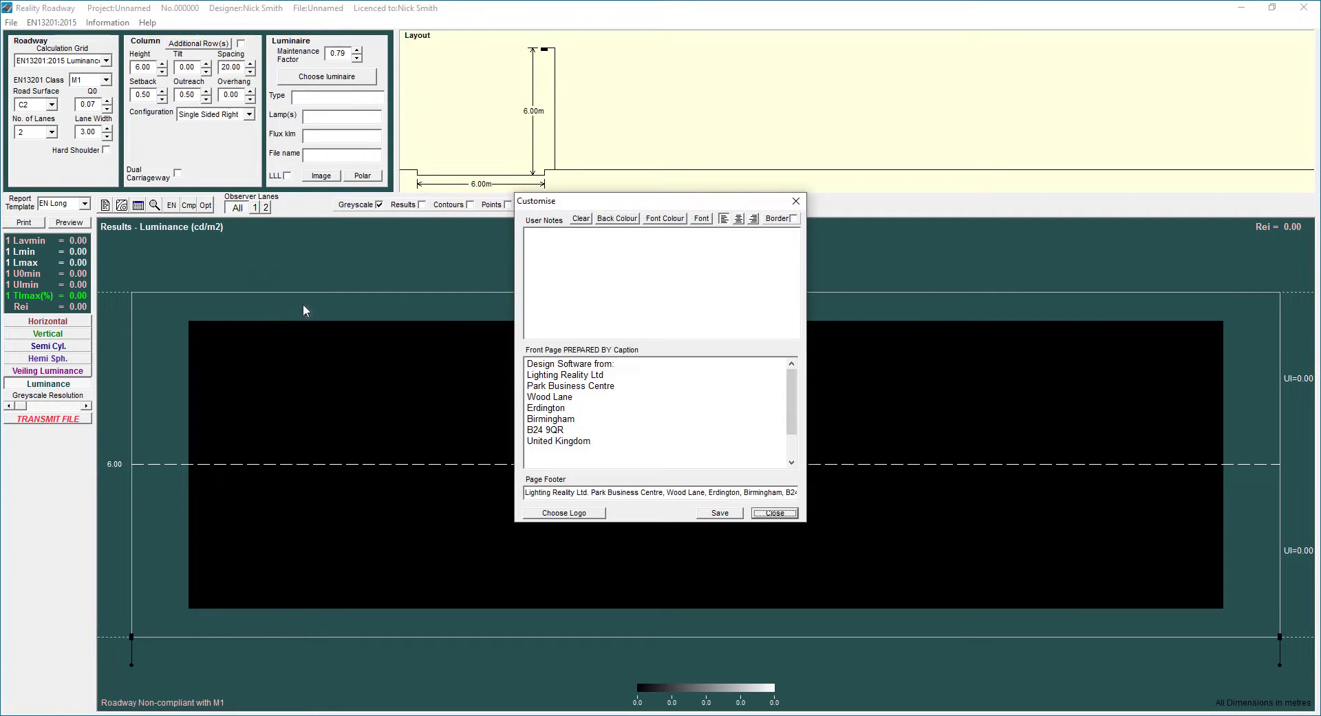
left_click_drag(637, 206, 320, 293)
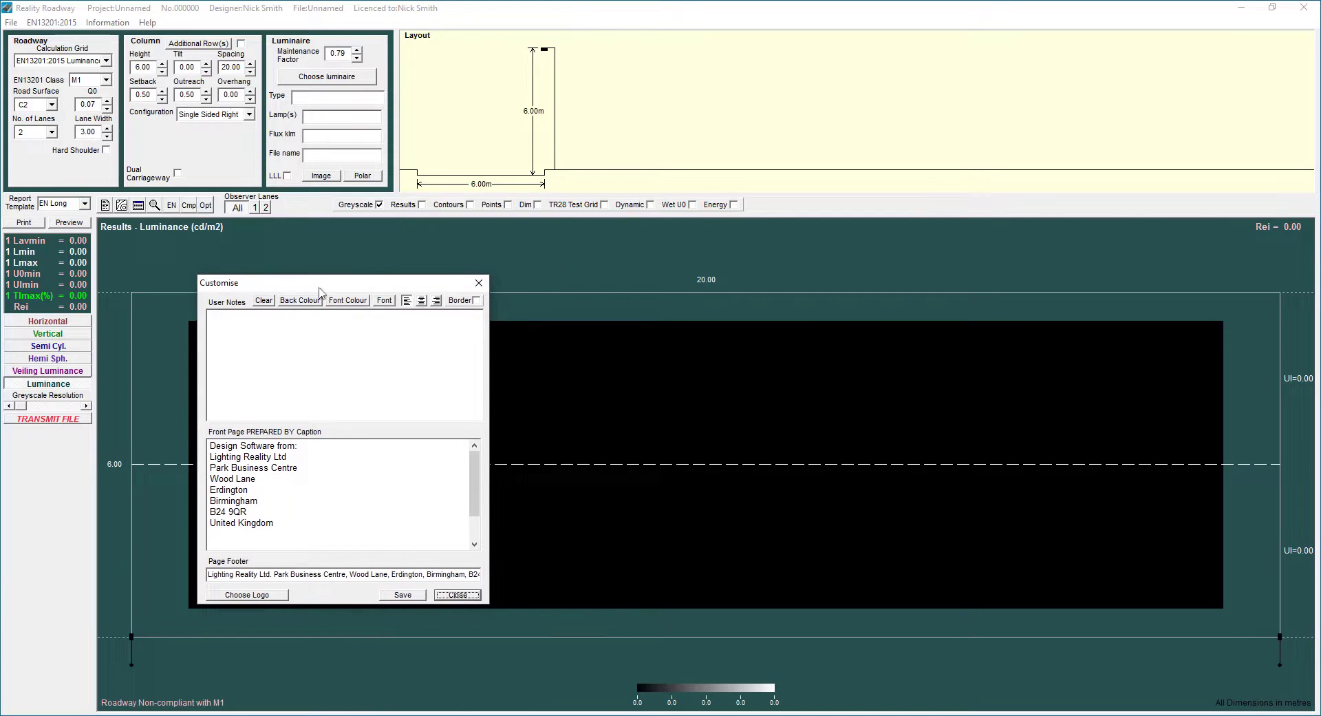
Step: Review the report's front page PREPARED BY caption and its page footer text
left_click_drag(290, 532, 209, 444)
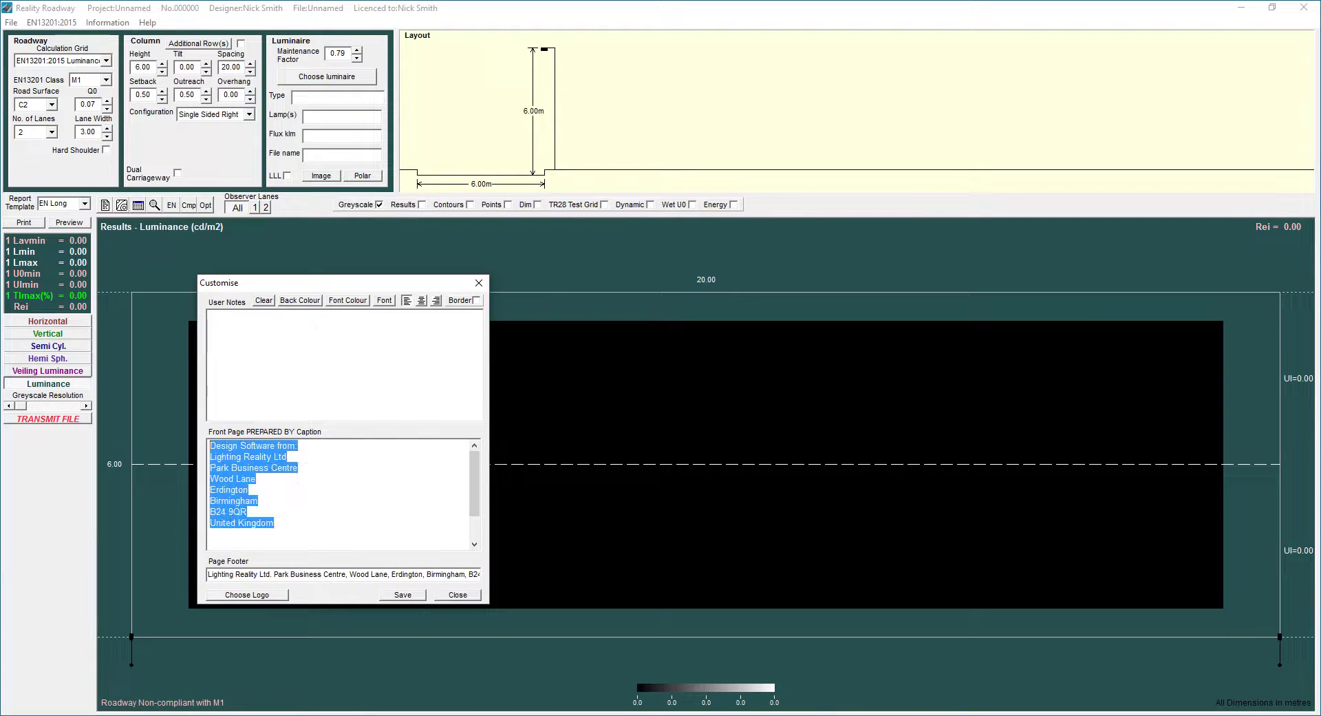
left_click_drag(210, 574, 583, 559)
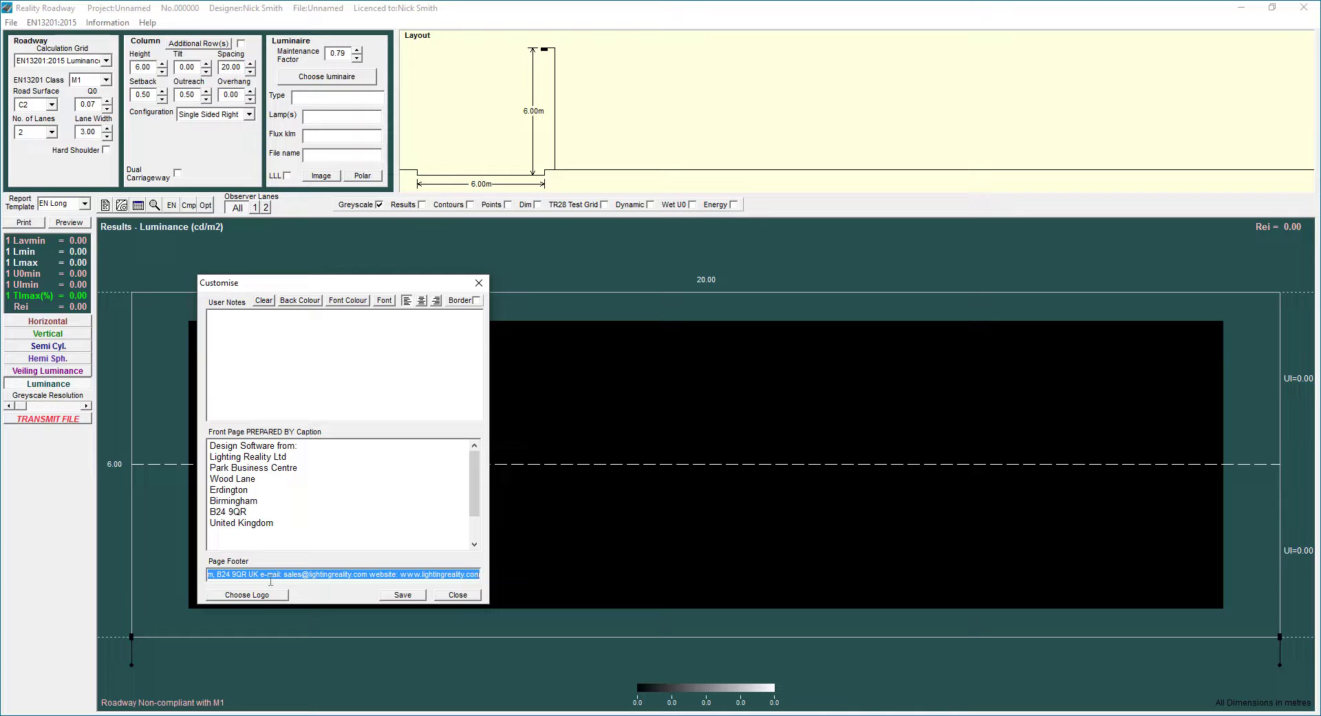
left_click_drag(290, 540, 209, 444)
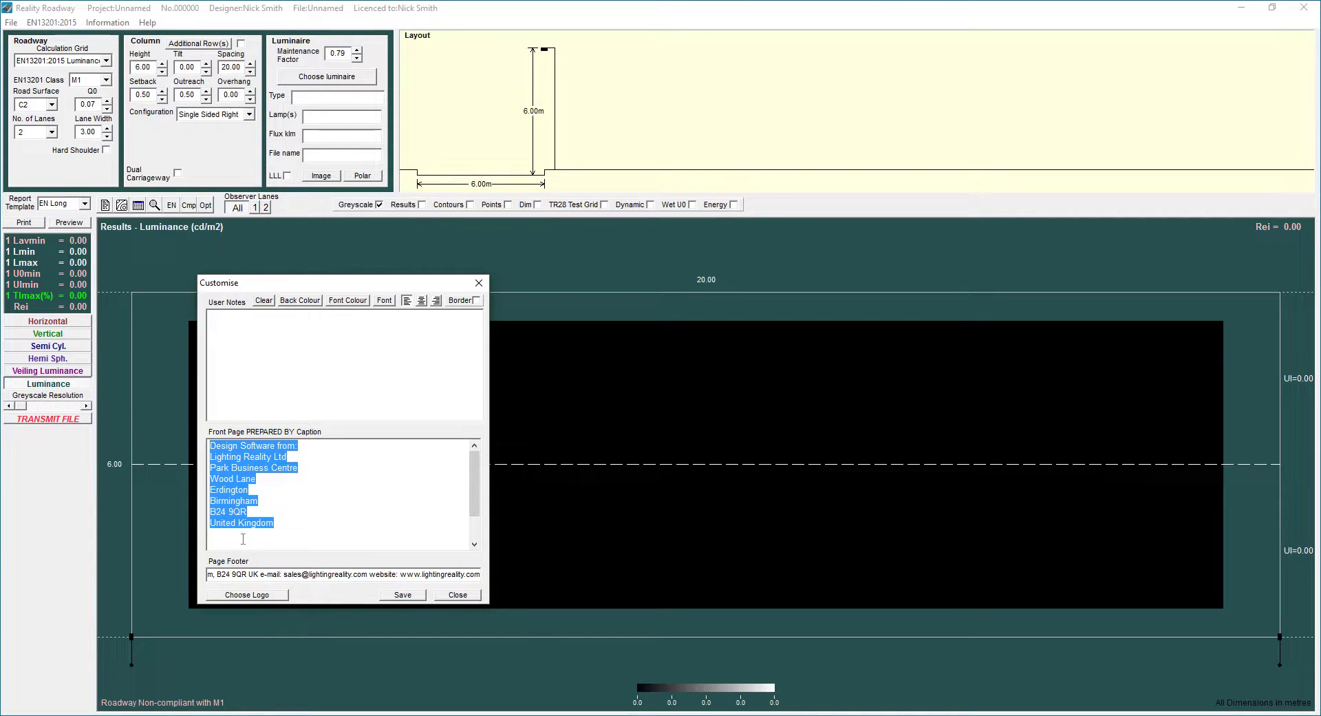
left_click_drag(249, 574, 129, 561)
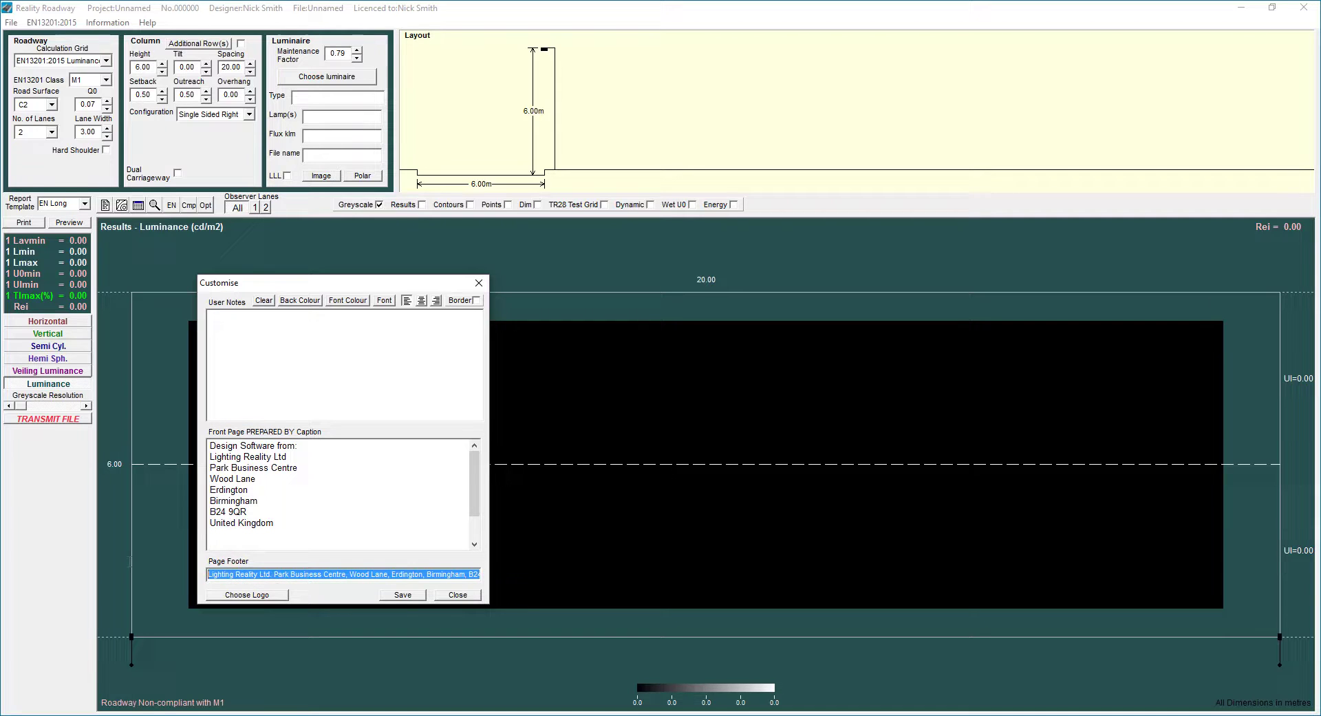
left_click(212, 578)
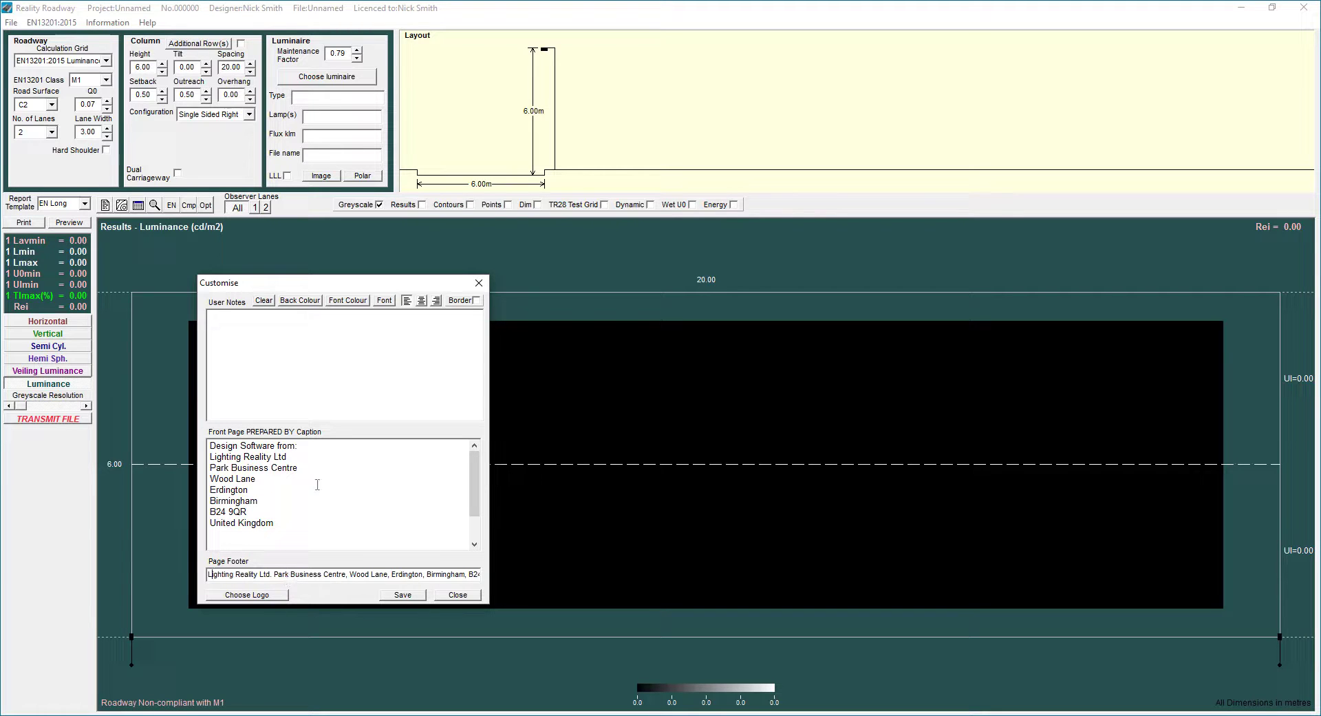
left_click_drag(298, 537, 177, 439)
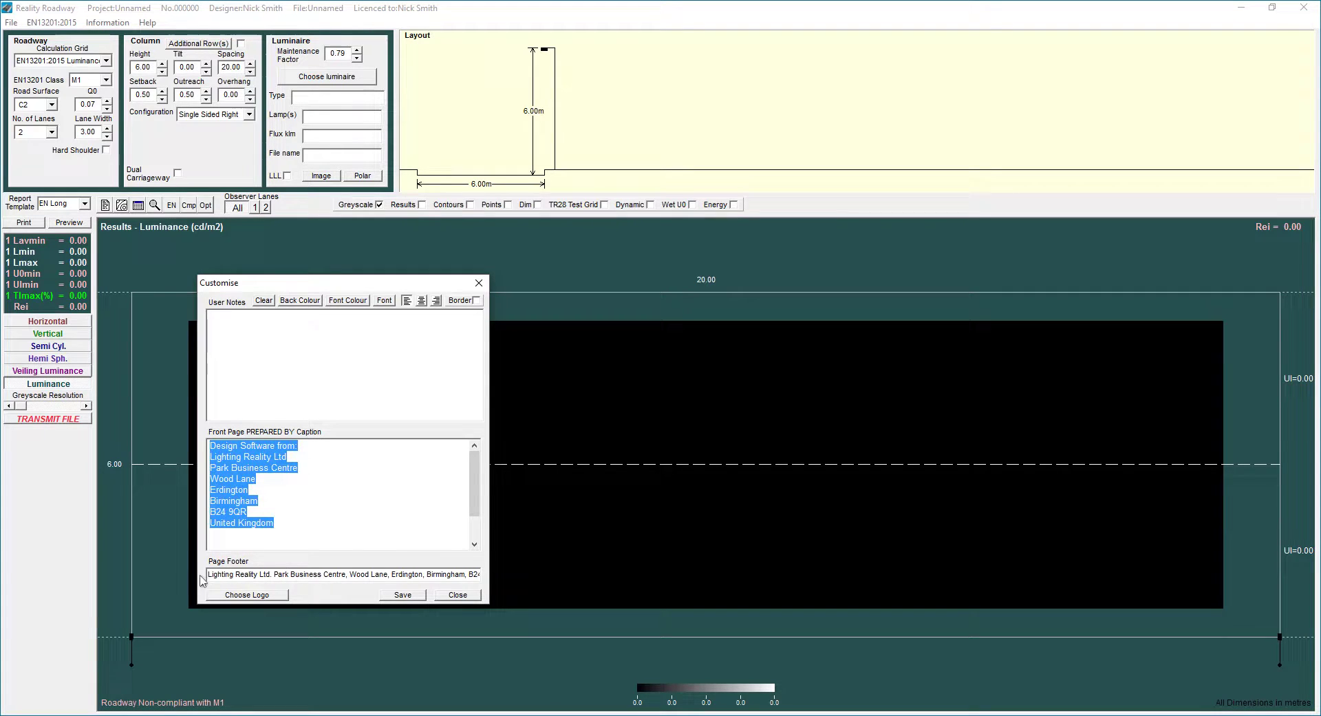
left_click_drag(209, 575, 342, 597)
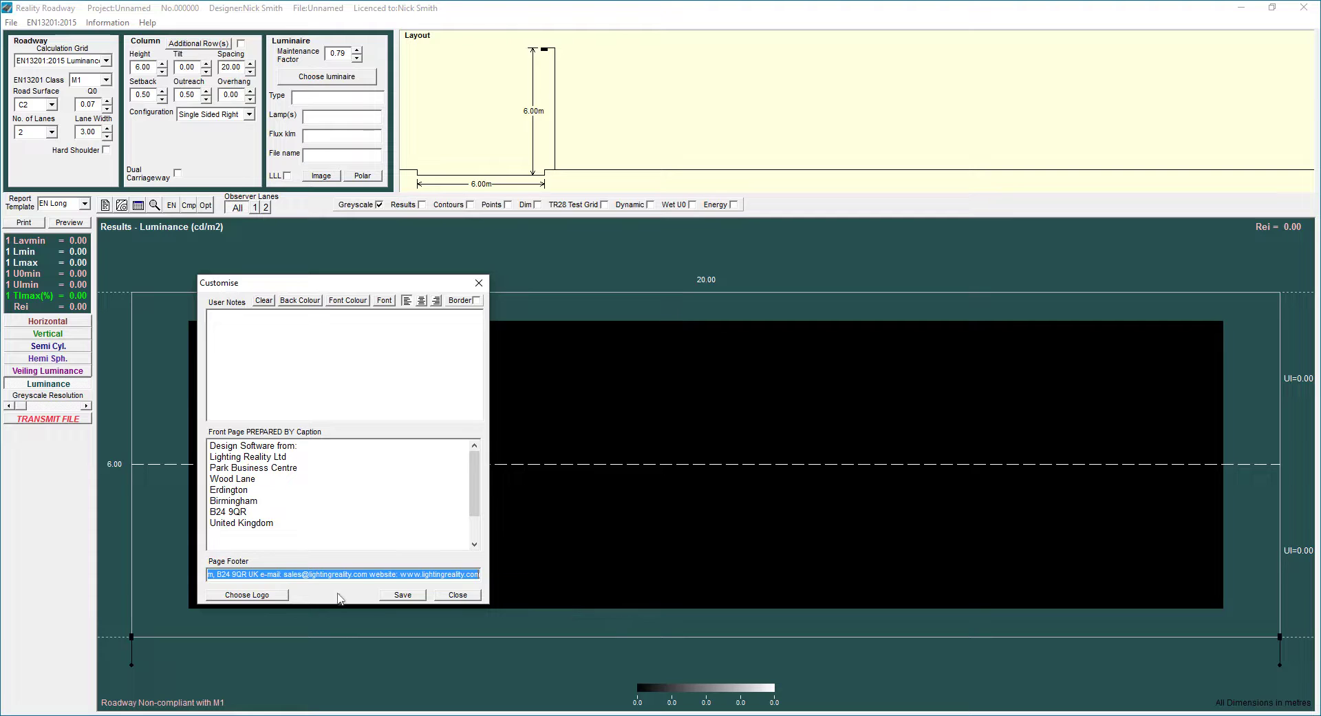
Step: Choose logo.bmp as the report logo, save the report customisation and close it
left_click(273, 596)
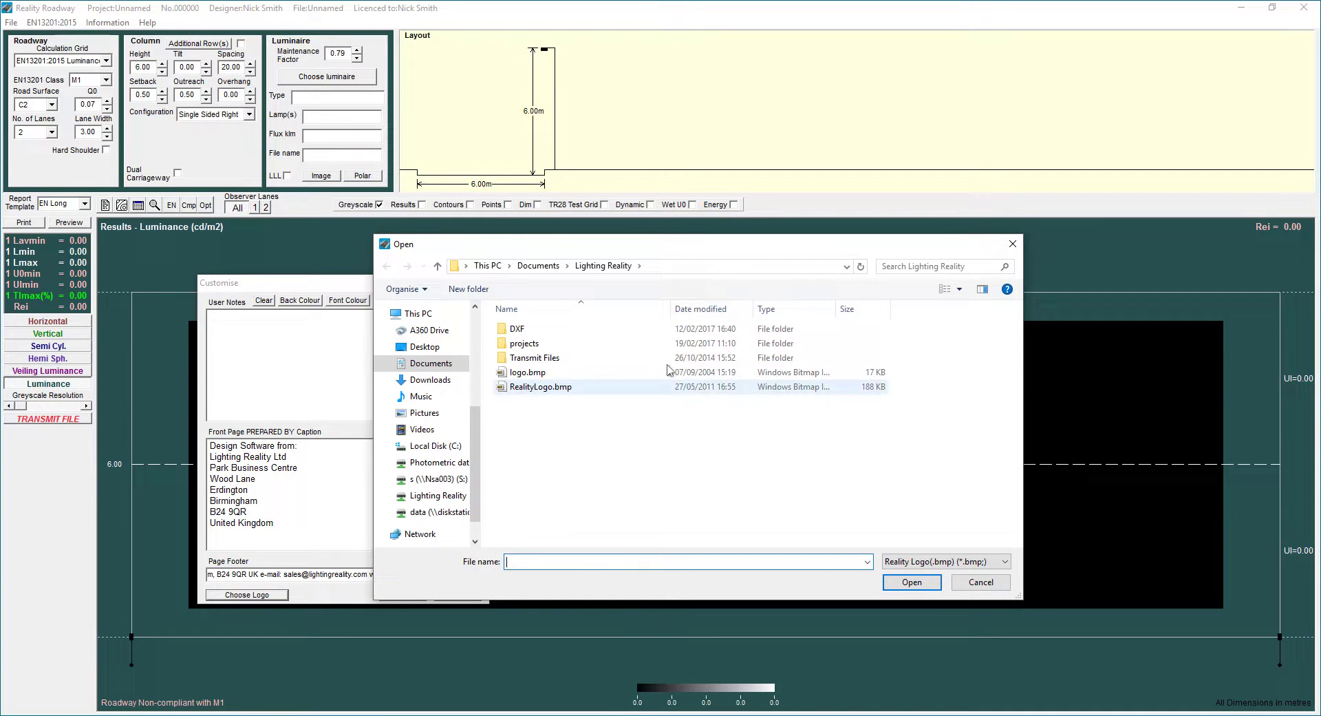
left_click(959, 290)
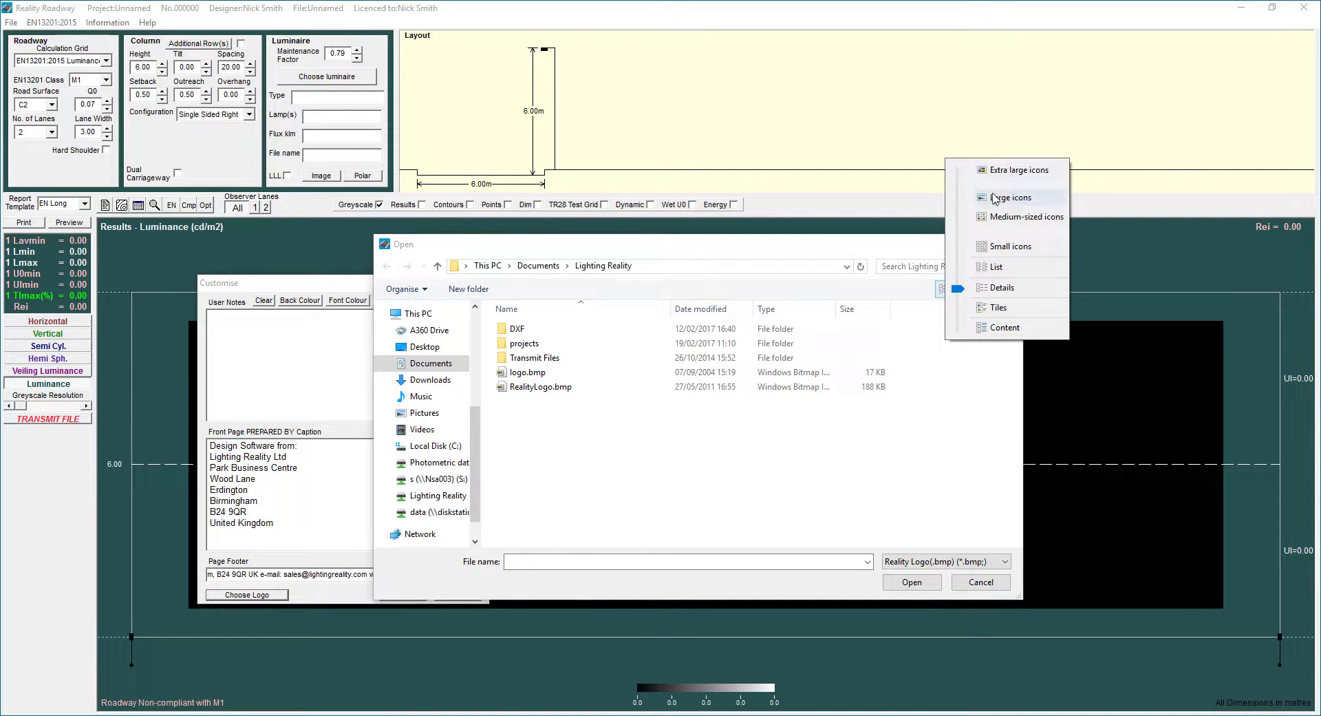
left_click(1004, 190)
left_click(756, 344)
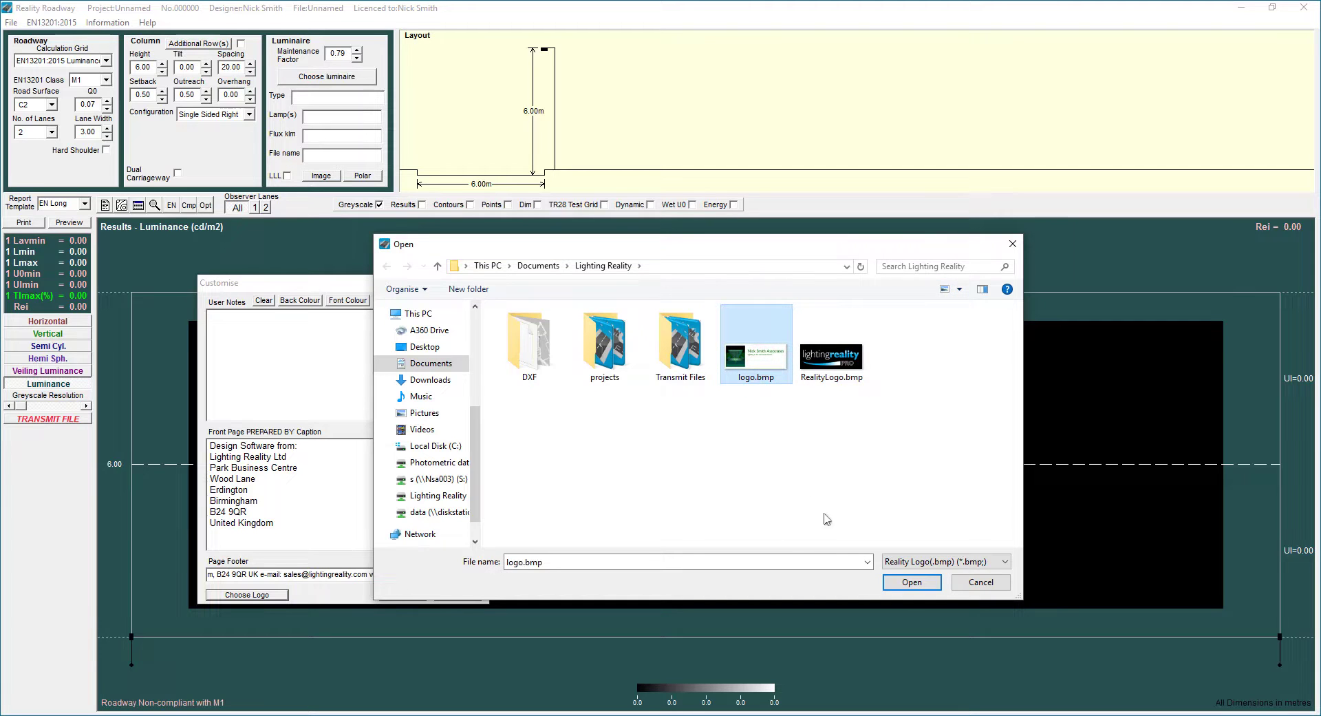
left_click(912, 581)
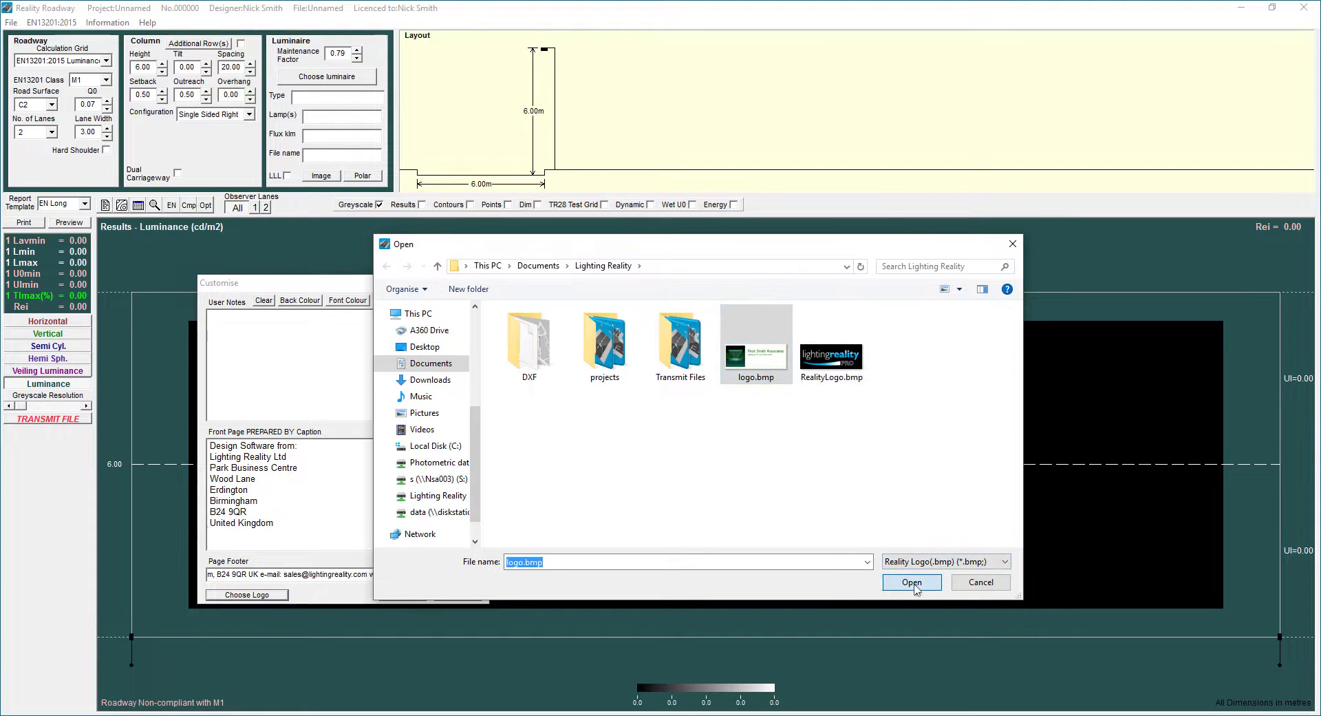
left_click(403, 595)
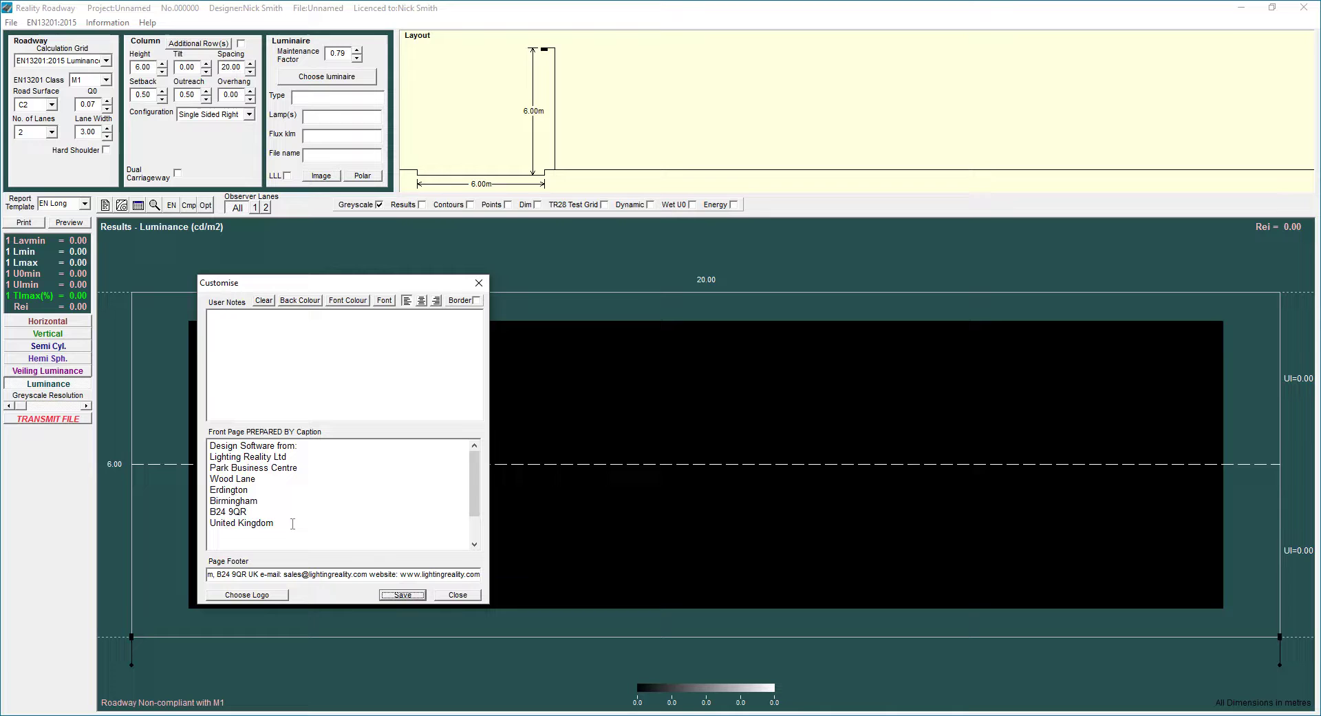
left_click(222, 573)
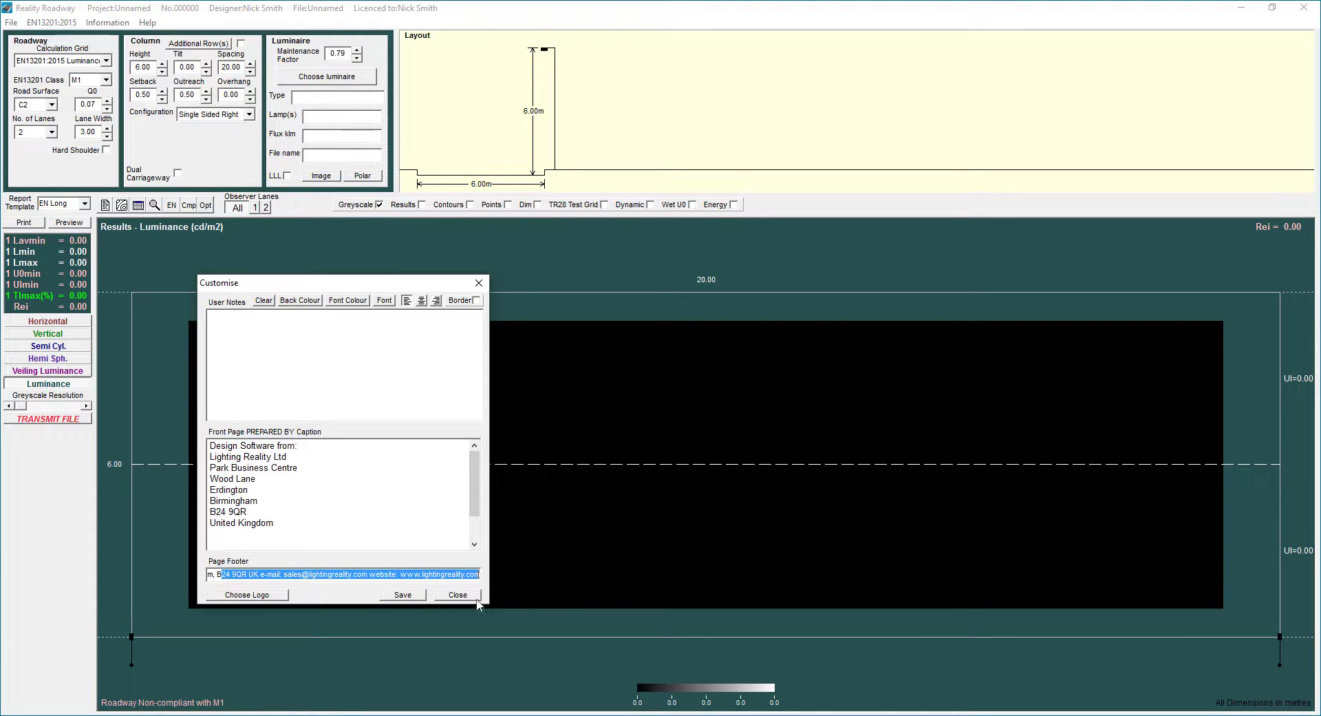
left_click(457, 595)
Step: Preview the report without further customisation to check the logo on its front page, and close the preview
left_click(72, 223)
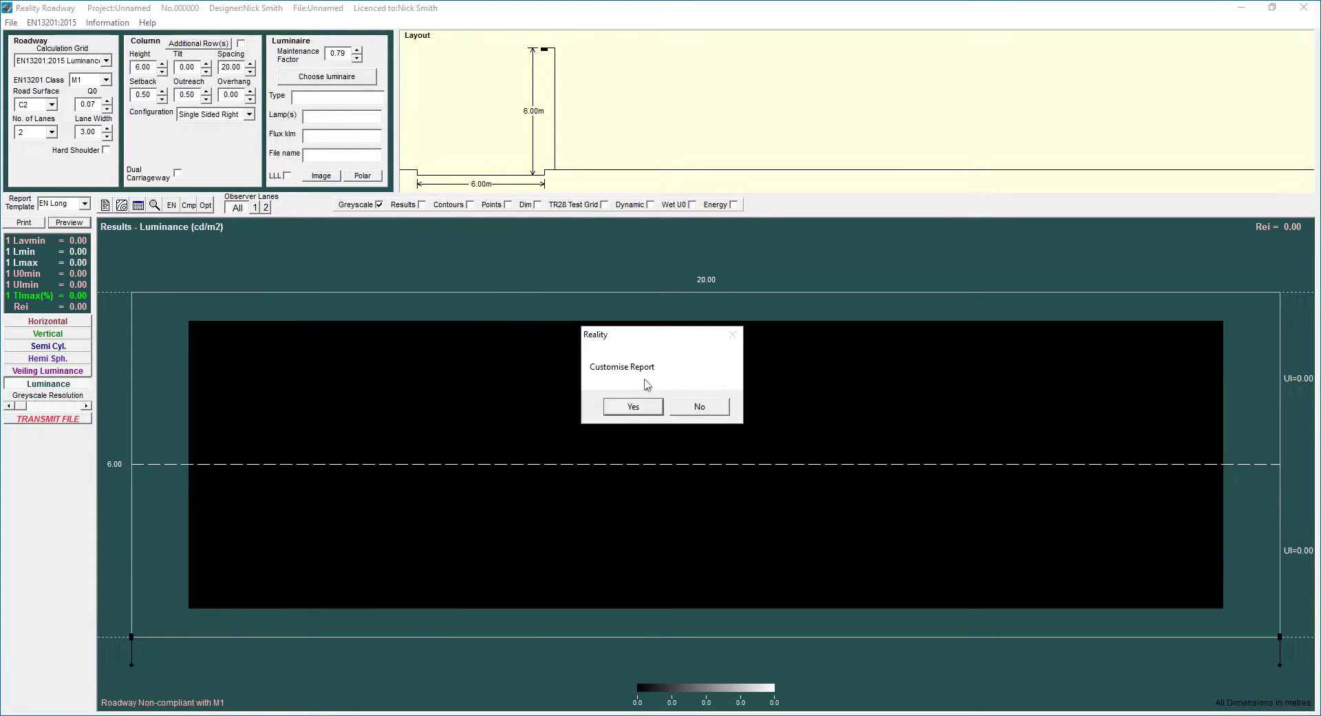
left_click(699, 406)
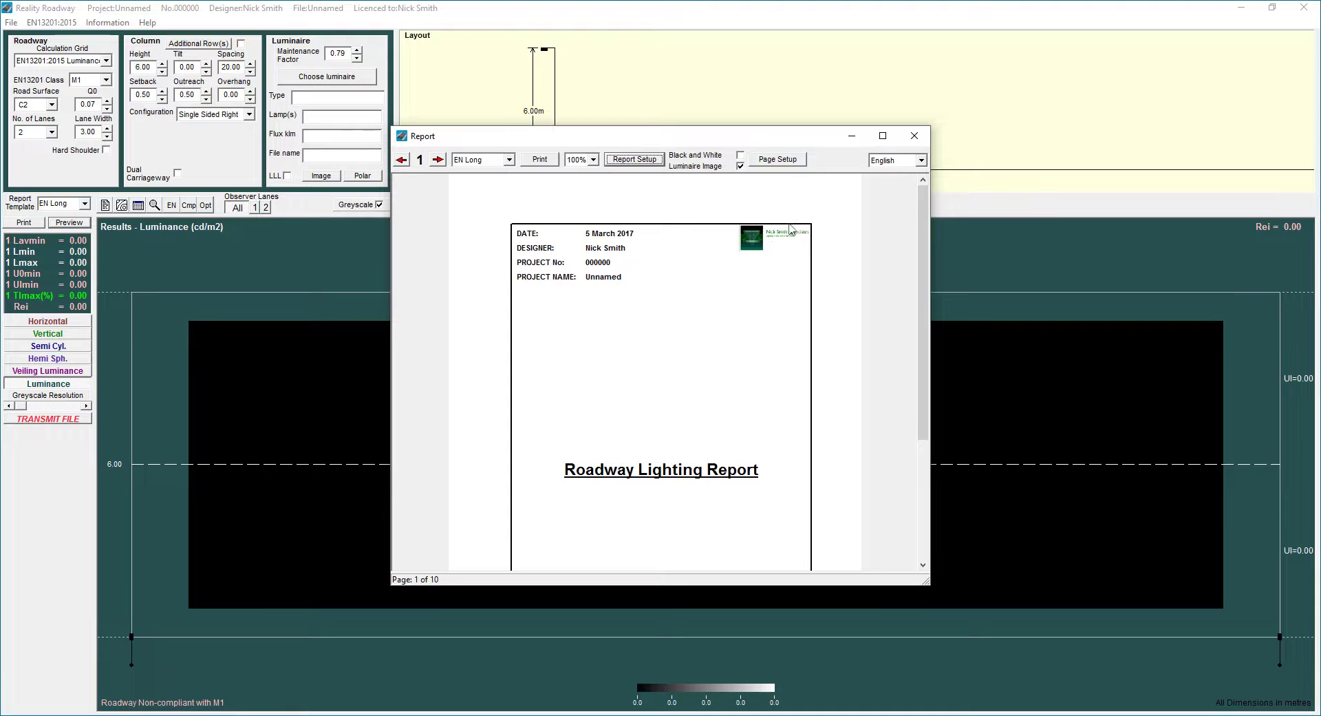
left_click(913, 136)
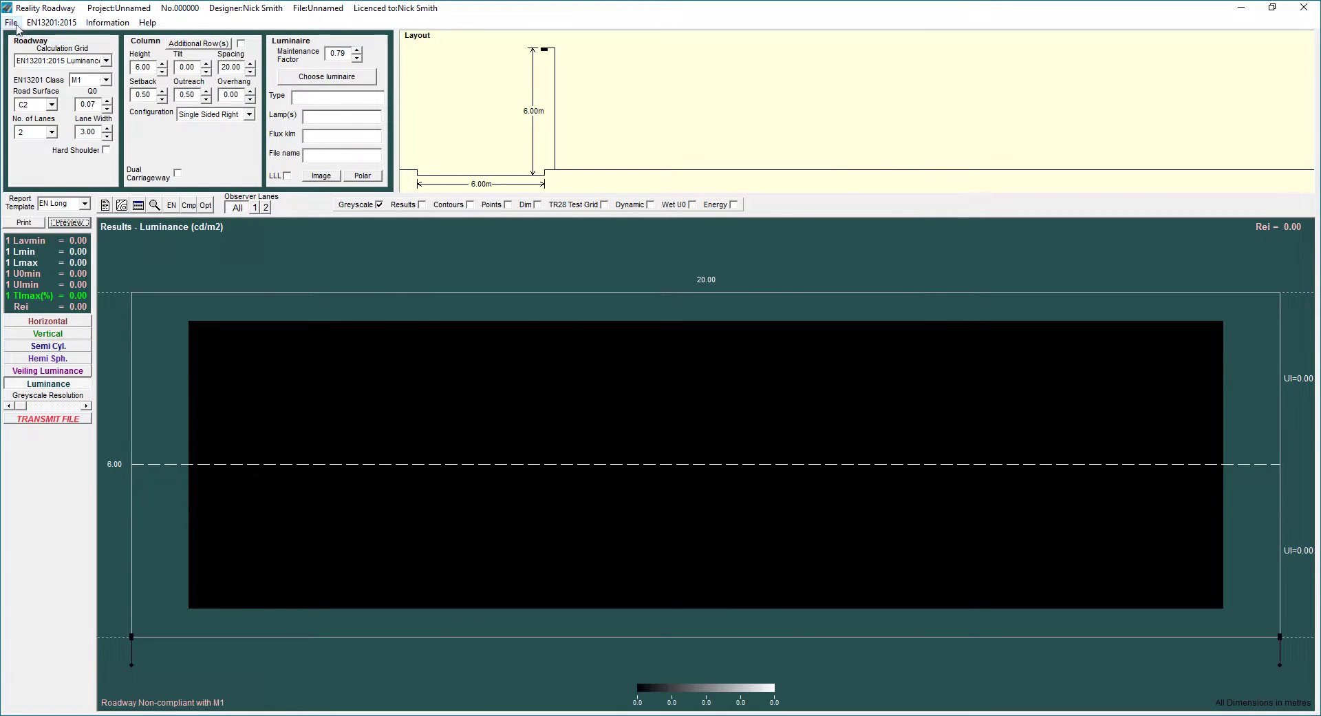
Step: Examine the project path setting and its available drives in the program options, and cancel without applying a change
left_click(11, 22)
left_click(35, 120)
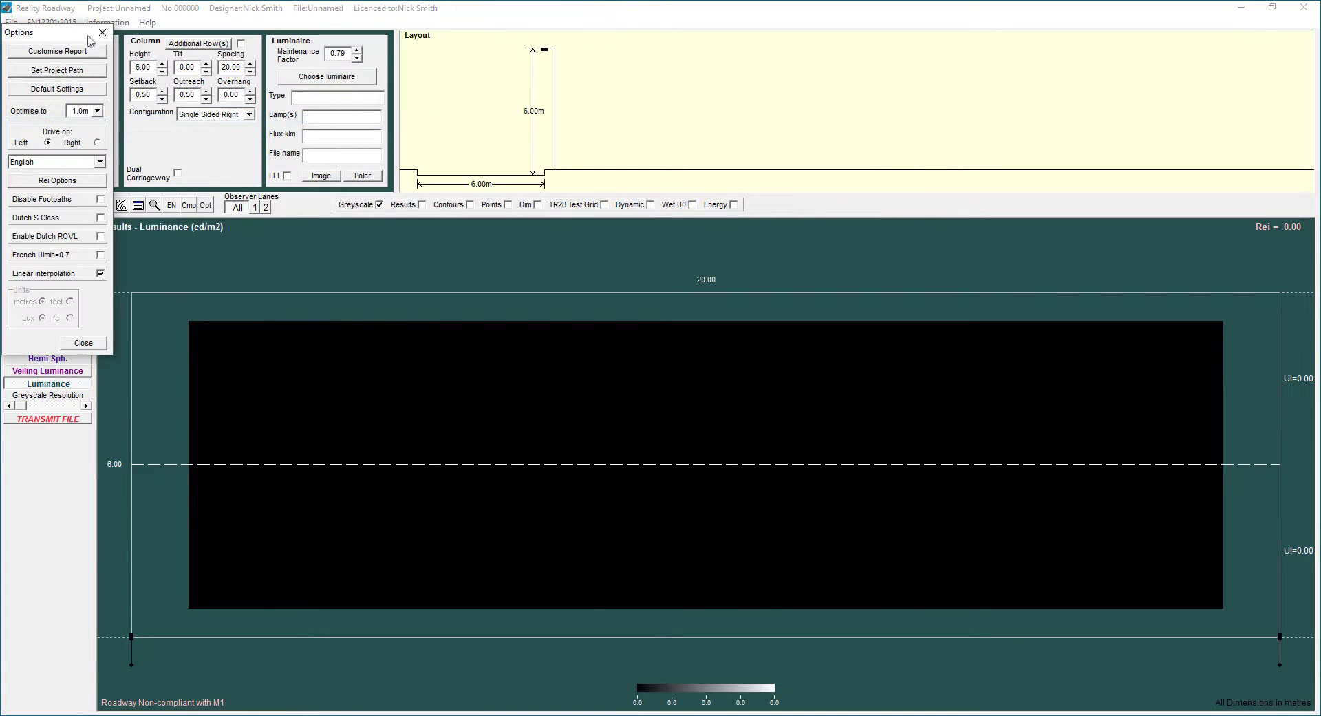
left_click_drag(59, 32, 250, 283)
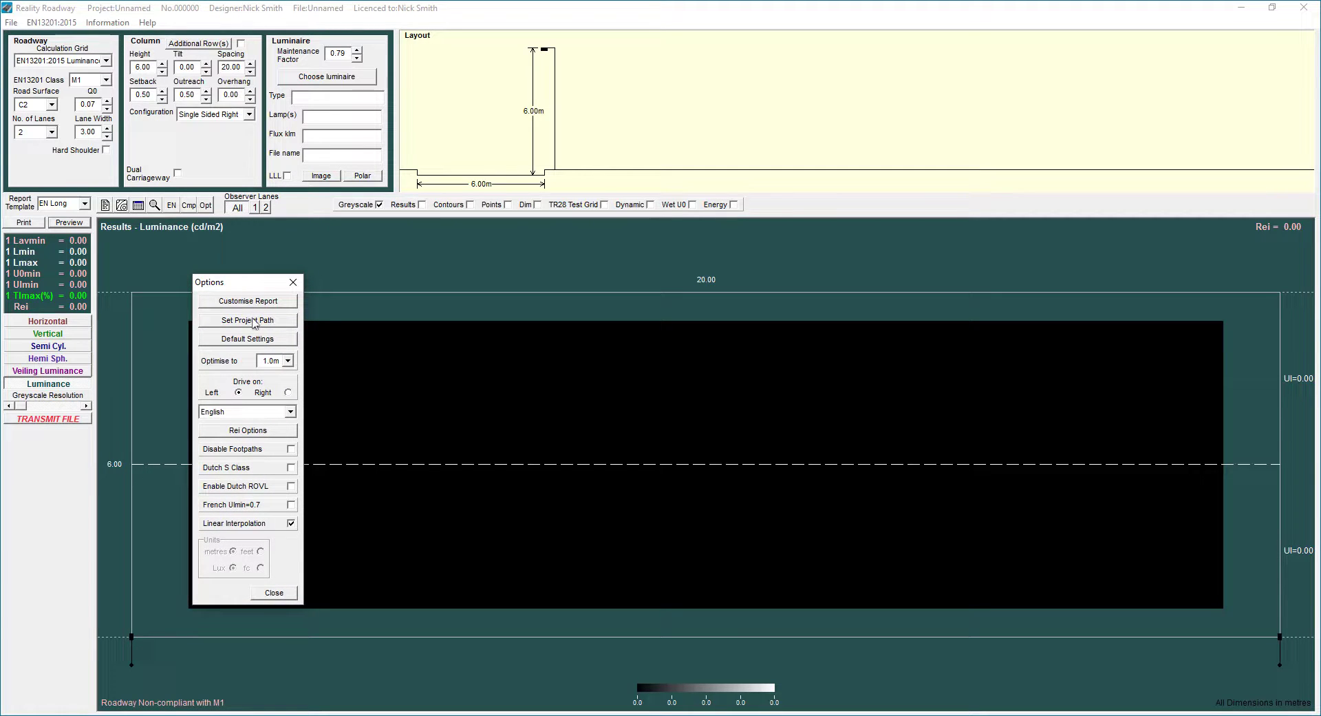
left_click(254, 320)
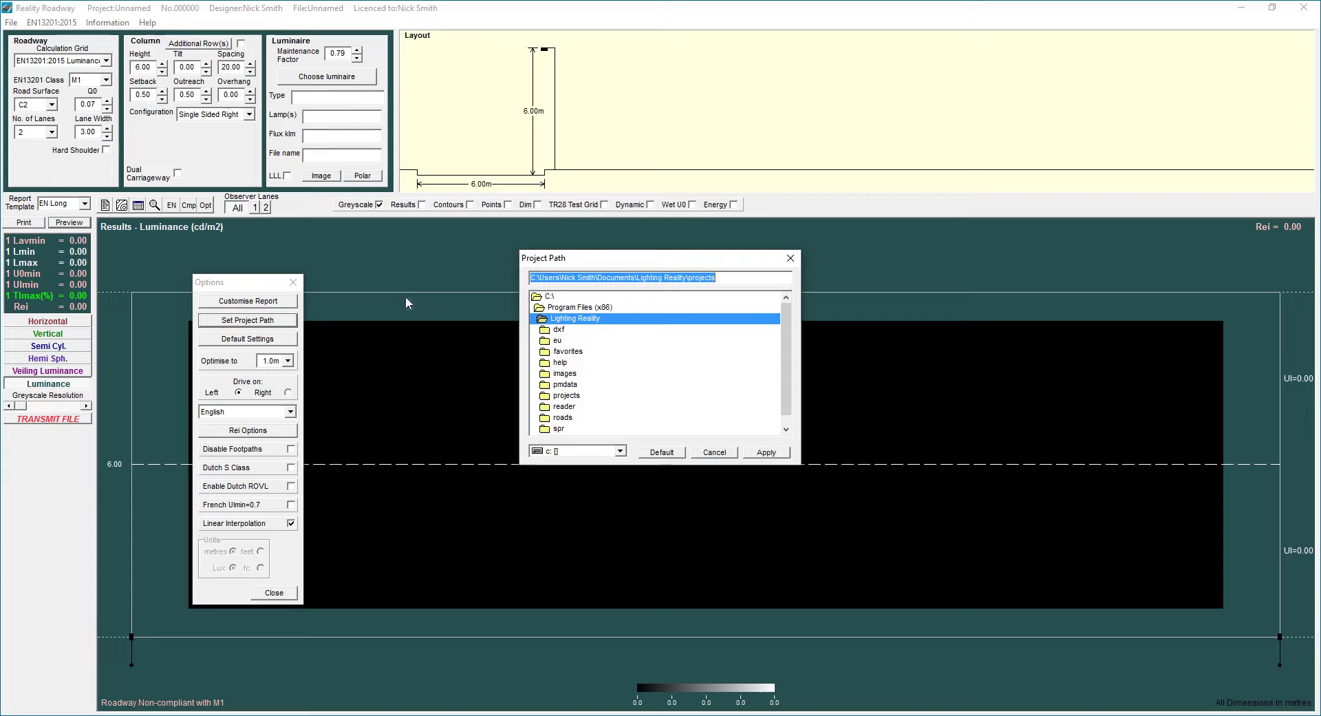
left_click_drag(582, 262, 373, 287)
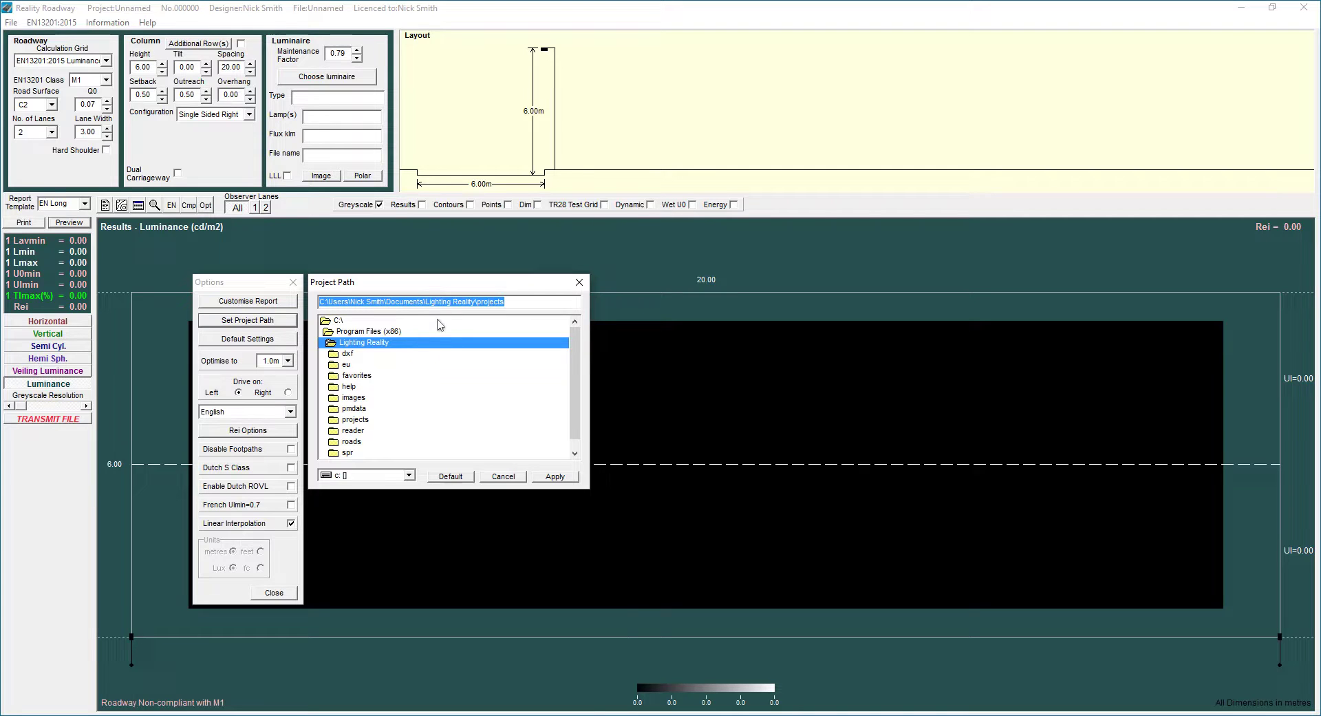
left_click(409, 475)
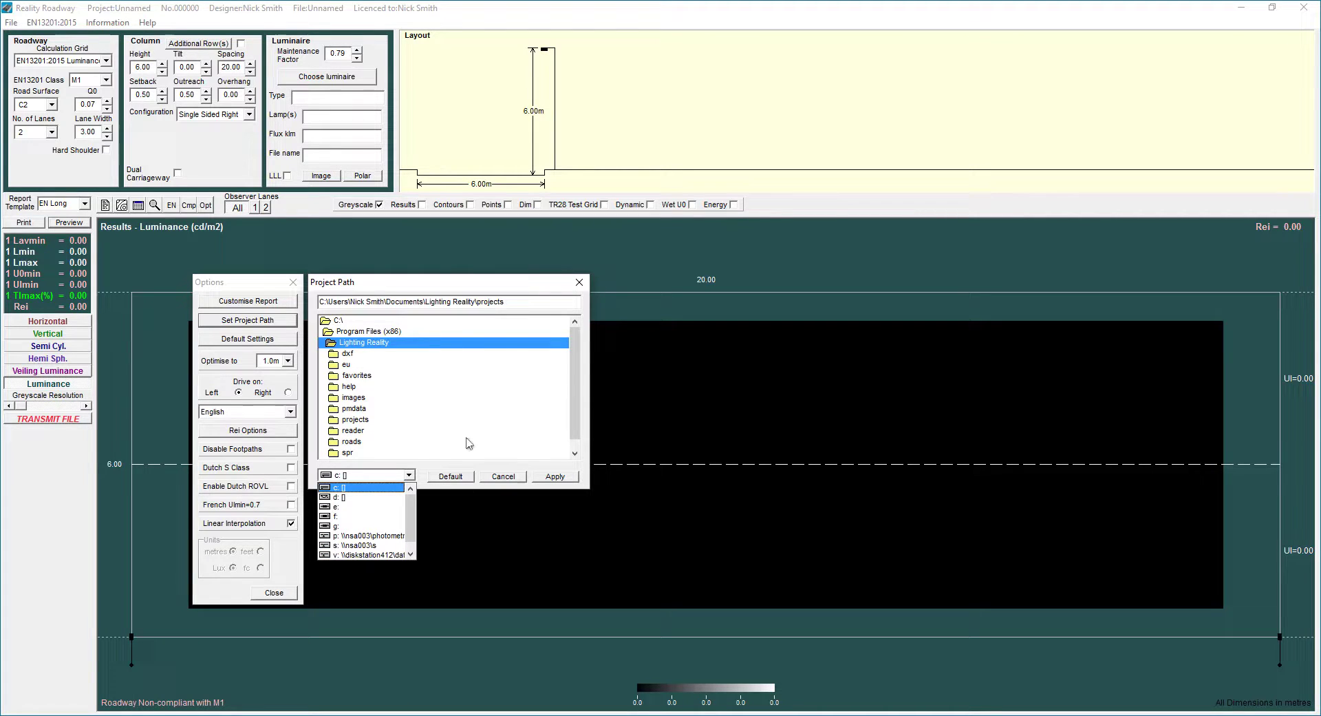
left_click(492, 288)
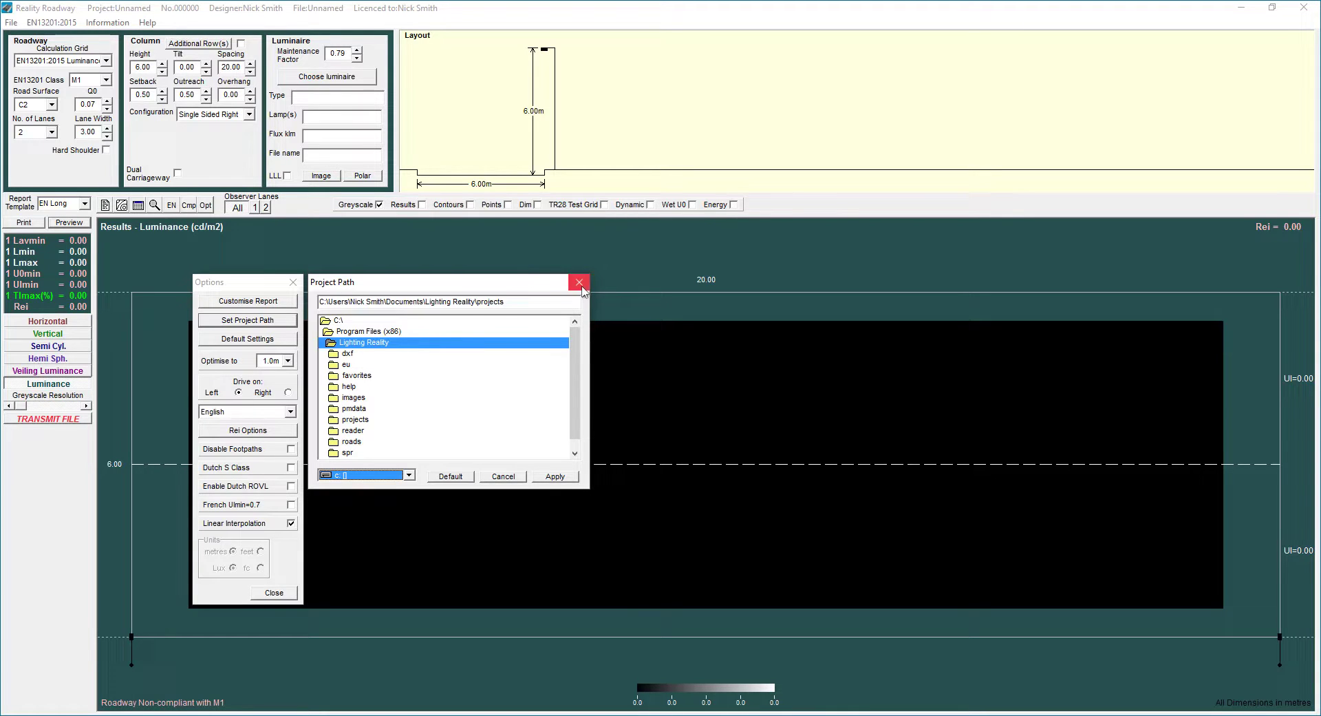
left_click(523, 476)
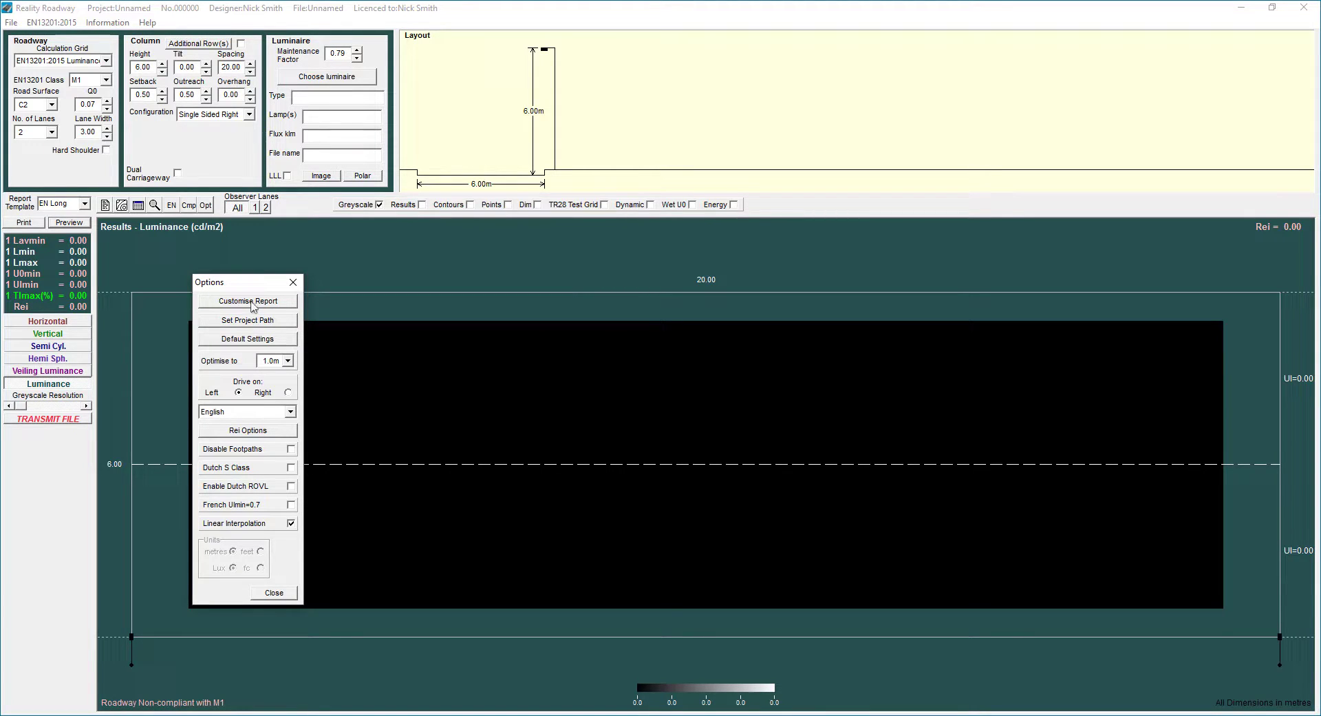
Step: Open the default settings from the program options and place the window beside the options
left_click(240, 339)
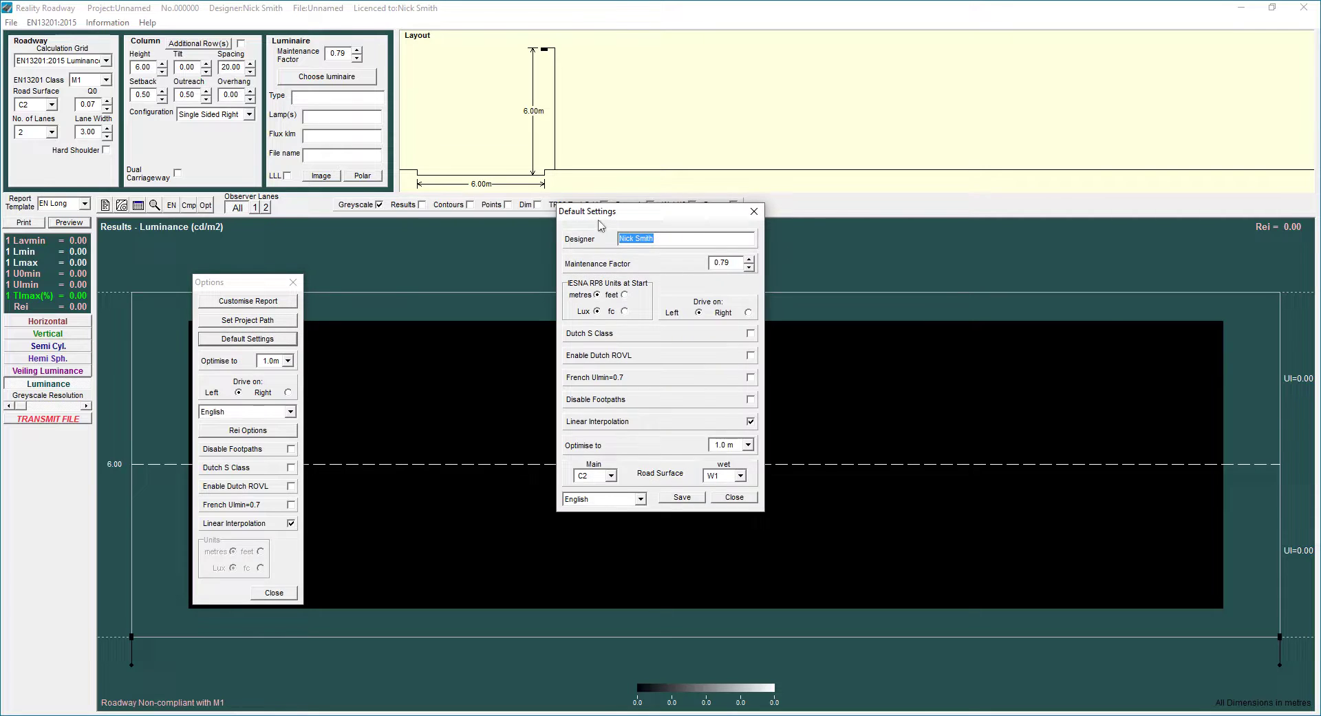
left_click_drag(615, 217, 365, 291)
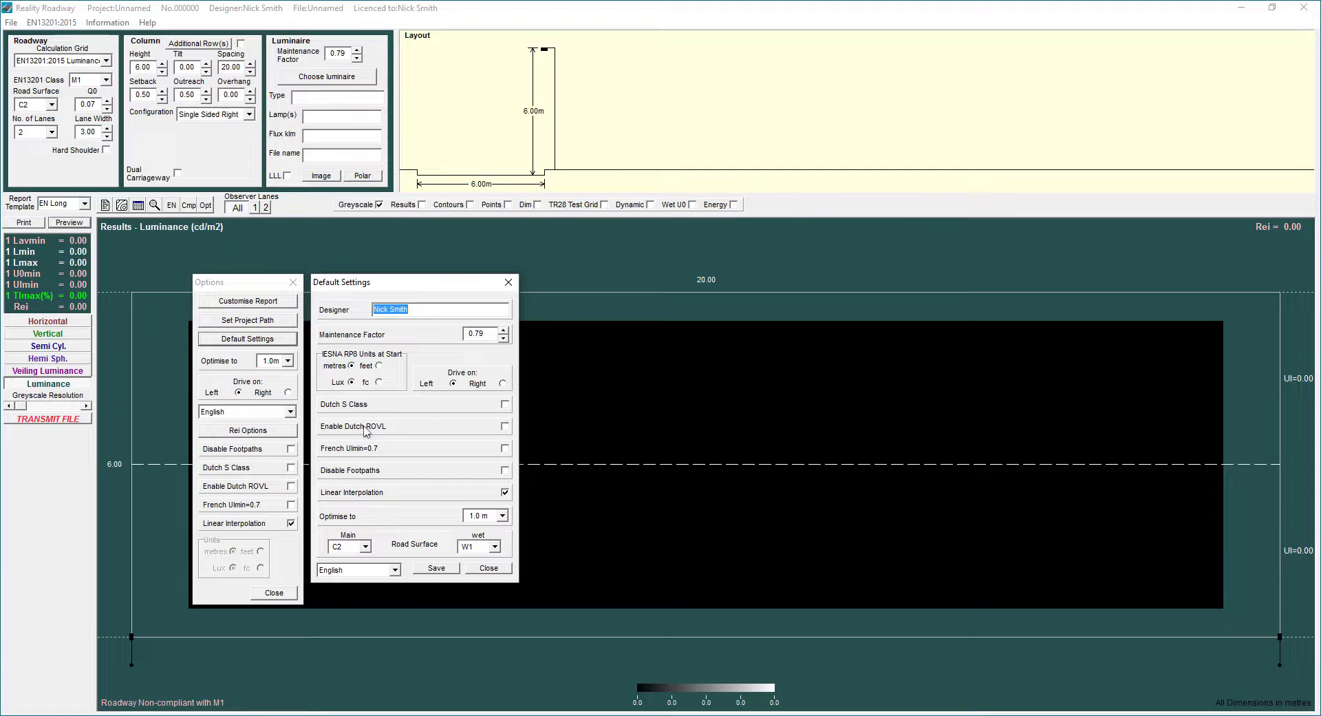
left_click_drag(357, 285, 354, 285)
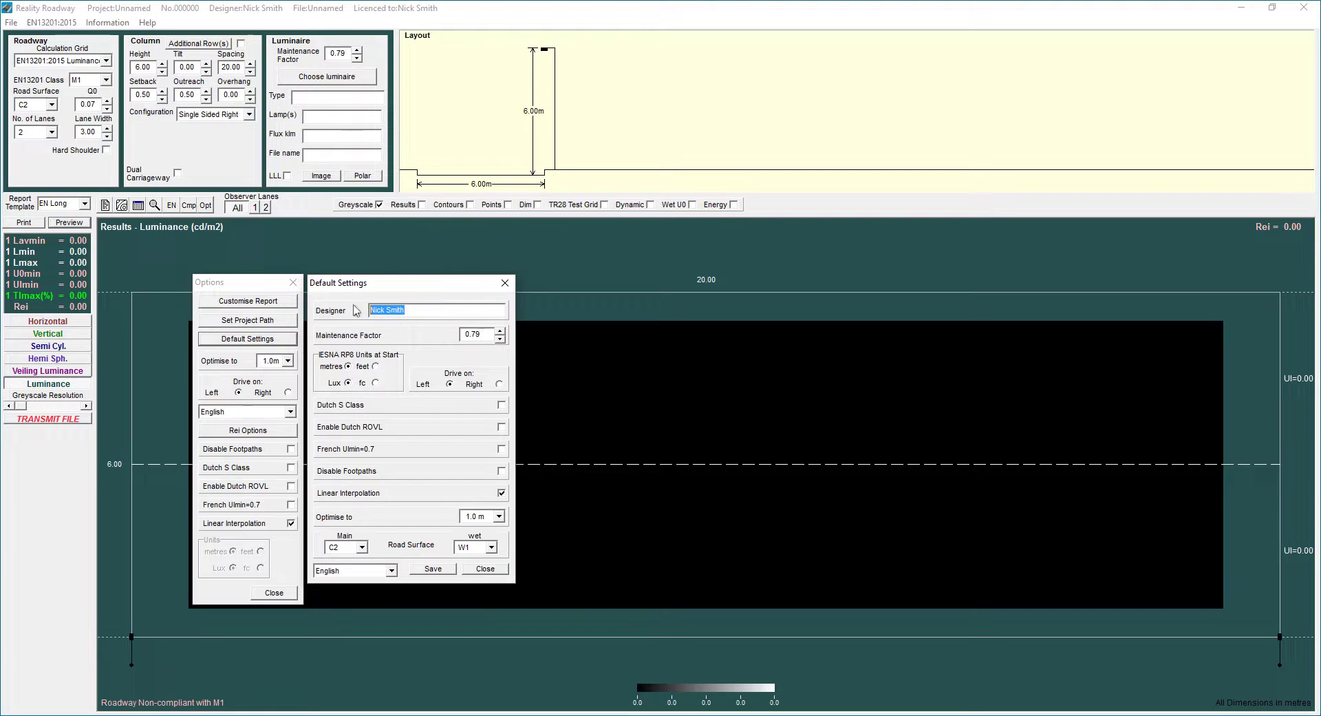
key("Tab")
Step: Try feet and fc as the default IESNA RP8 start units and restore metres and Lux
left_click(374, 366)
left_click(375, 382)
left_click(348, 366)
left_click(348, 383)
Step: Toggle the Dutch S Class and Enable Dutch ROVL defaults on and back off
left_click(501, 405)
left_click(501, 405)
left_click(357, 426)
left_click(357, 407)
left_click(357, 427)
left_click(356, 407)
Step: Toggle the French UImin=0.7 default on and back off
left_click(413, 448)
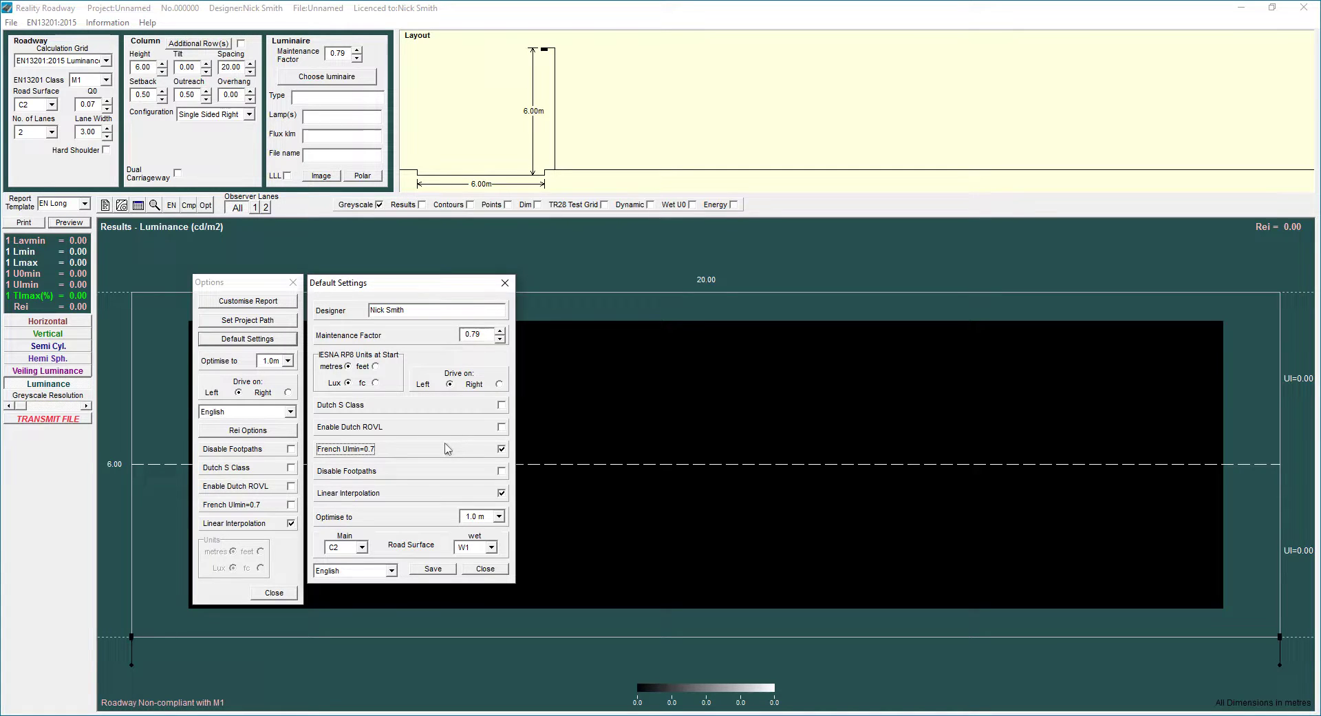
left_click(448, 448)
left_click_drag(341, 285, 337, 289)
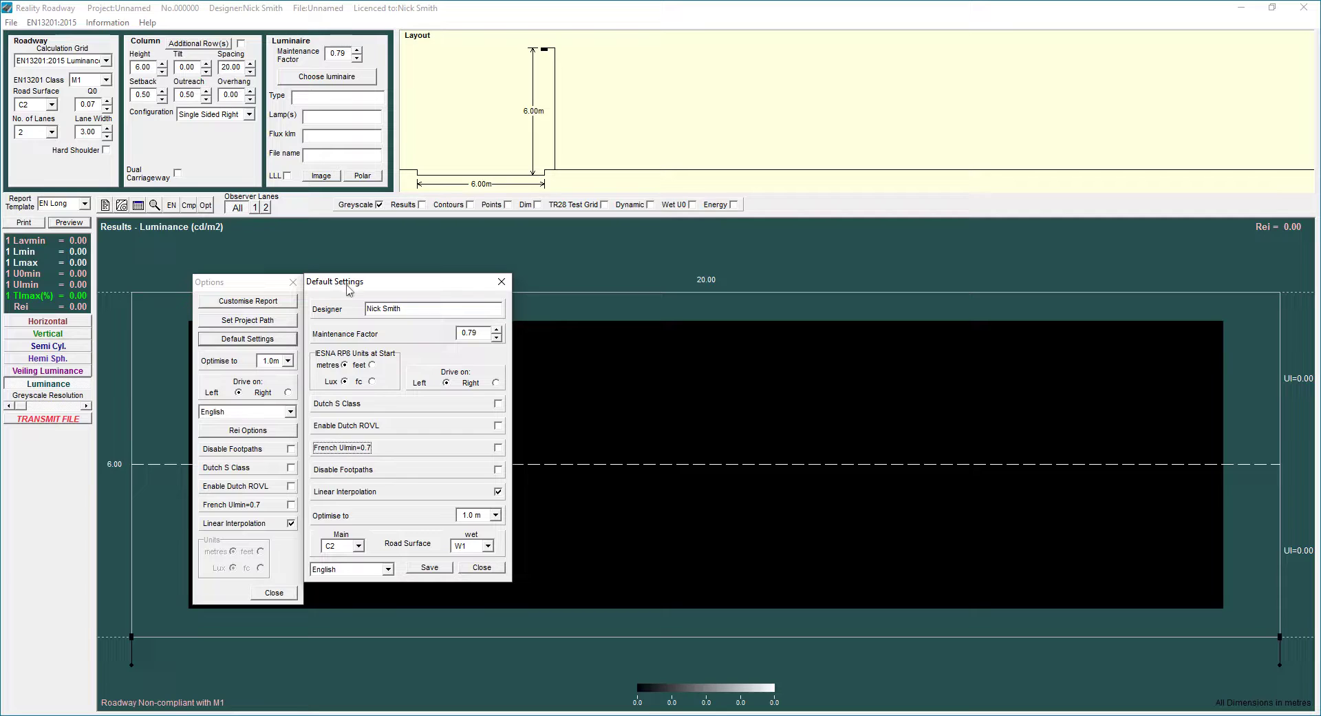
left_click_drag(349, 289, 353, 289)
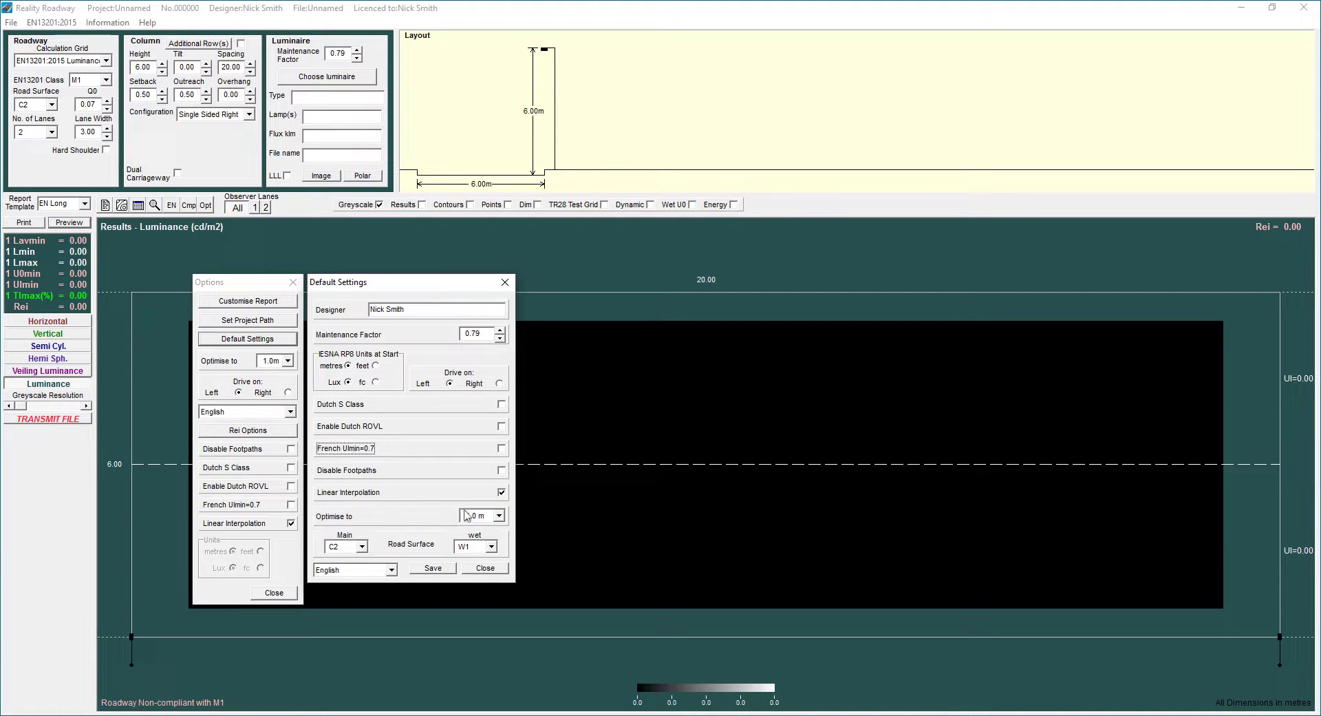
Step: Keep the default optimisation step at 1.0 m and set the default road surfaces to C2 for main and W2 for wet
left_click(468, 515)
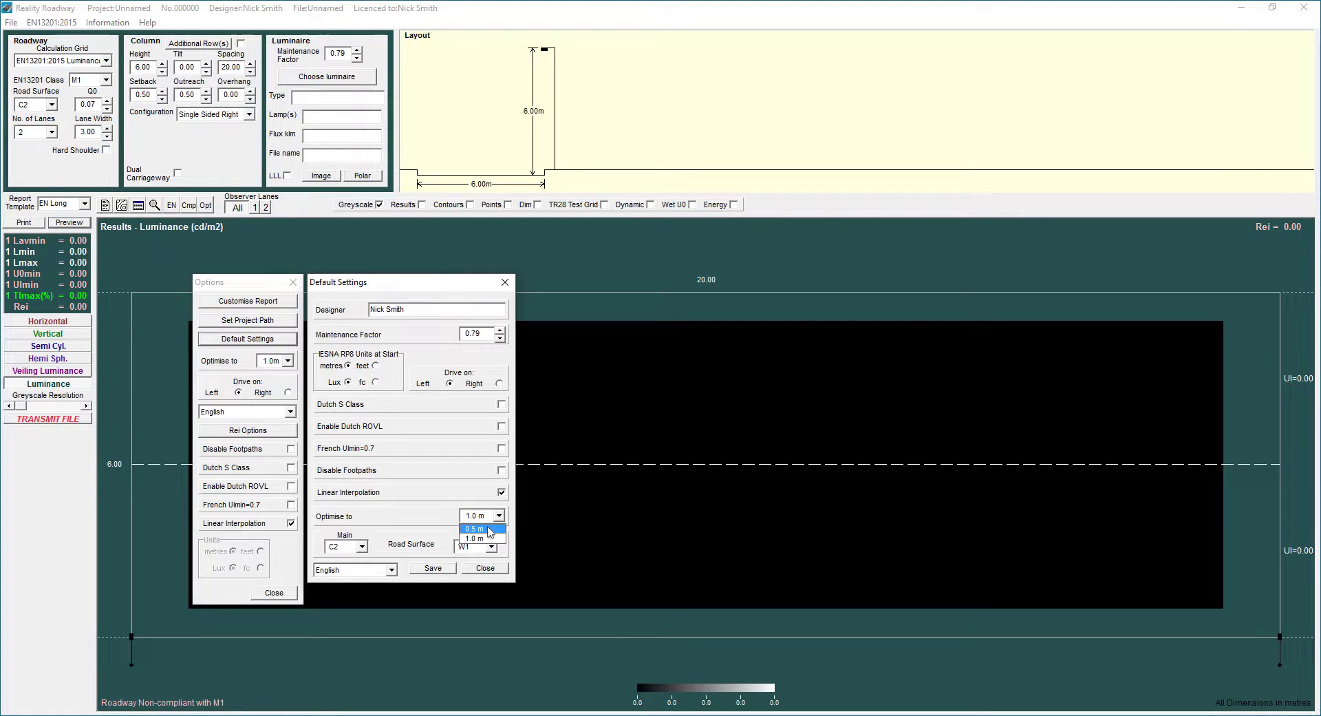
left_click(422, 518)
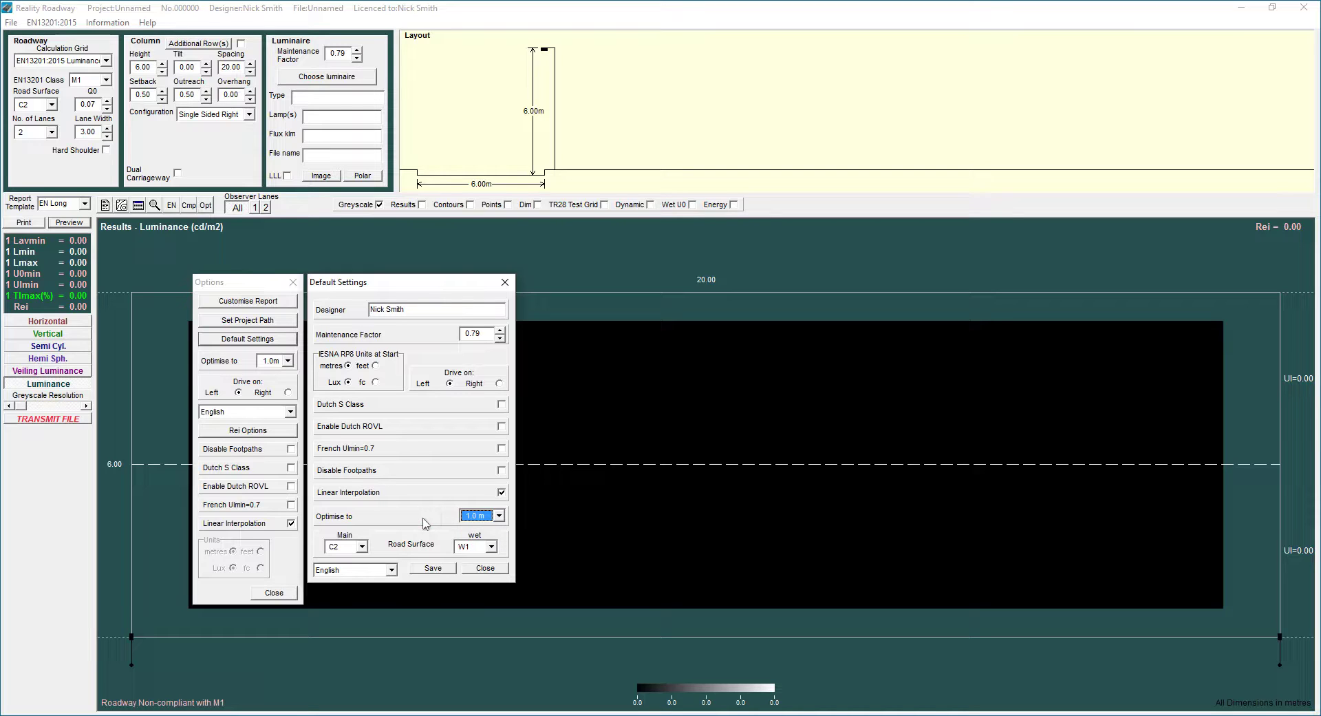
left_click(362, 547)
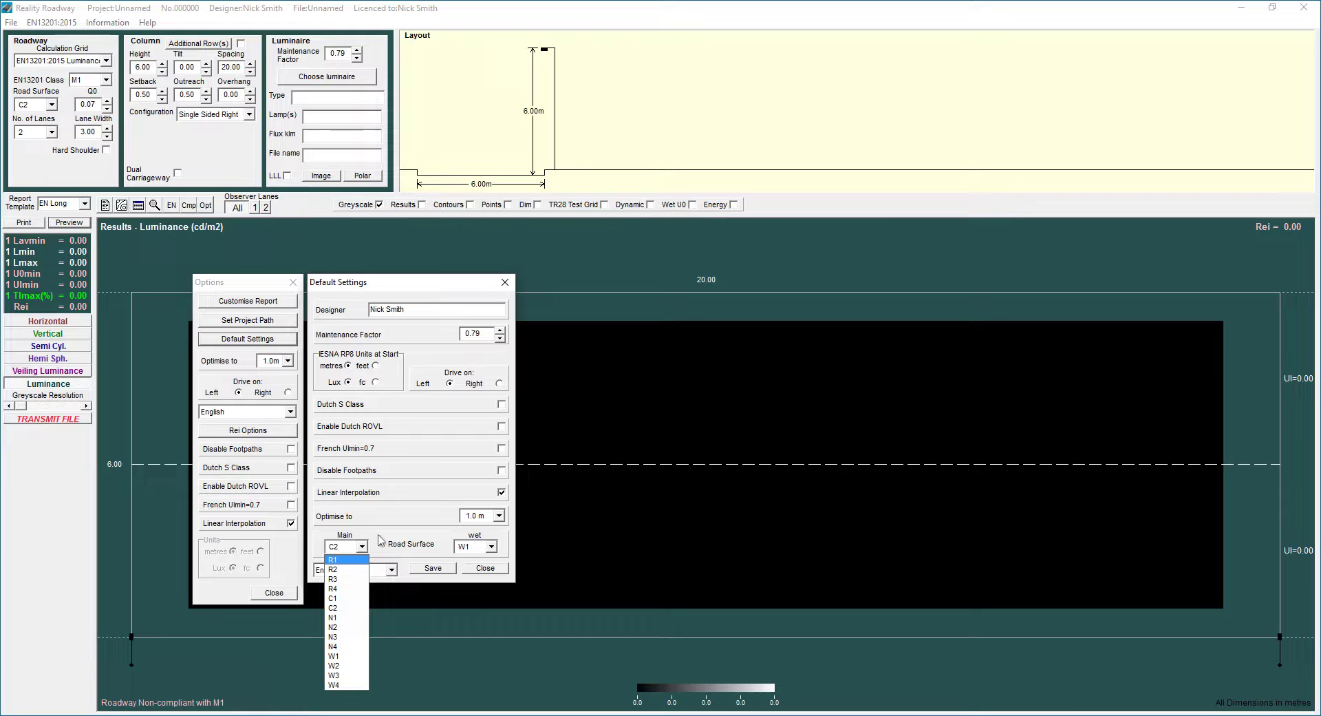
left_click(334, 607)
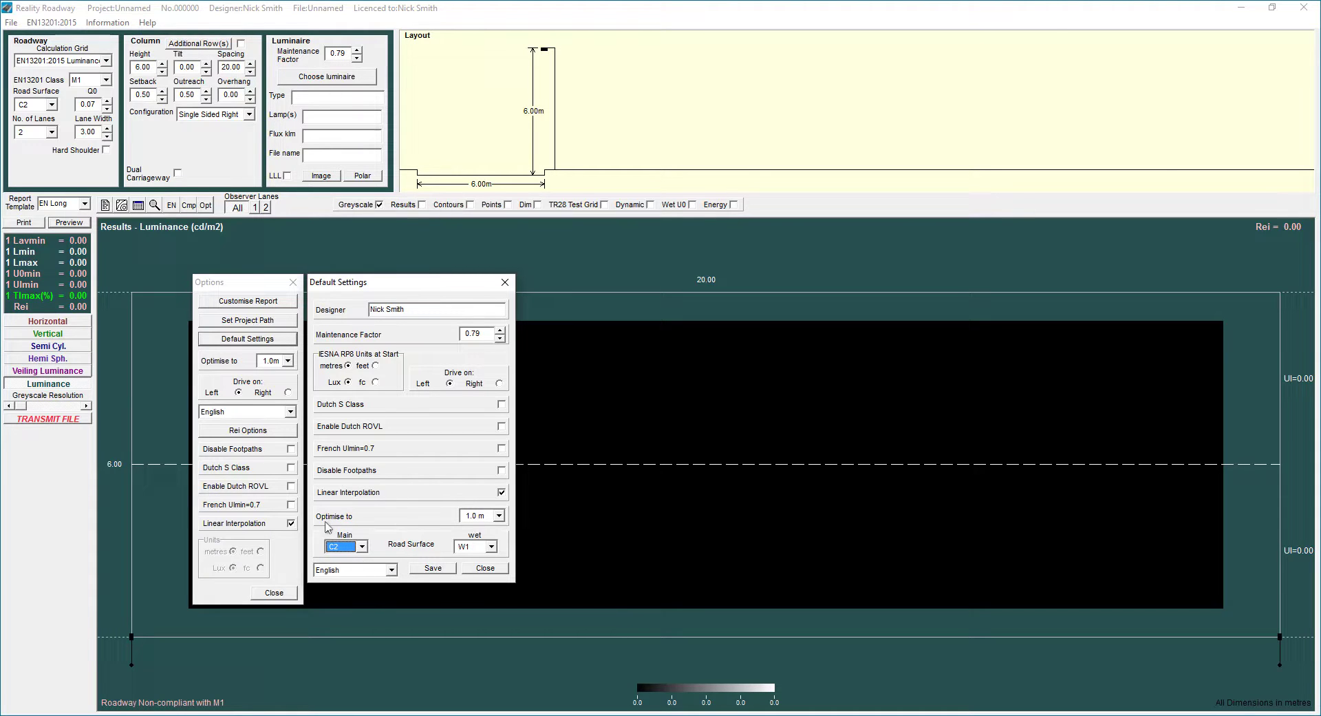
left_click(489, 548)
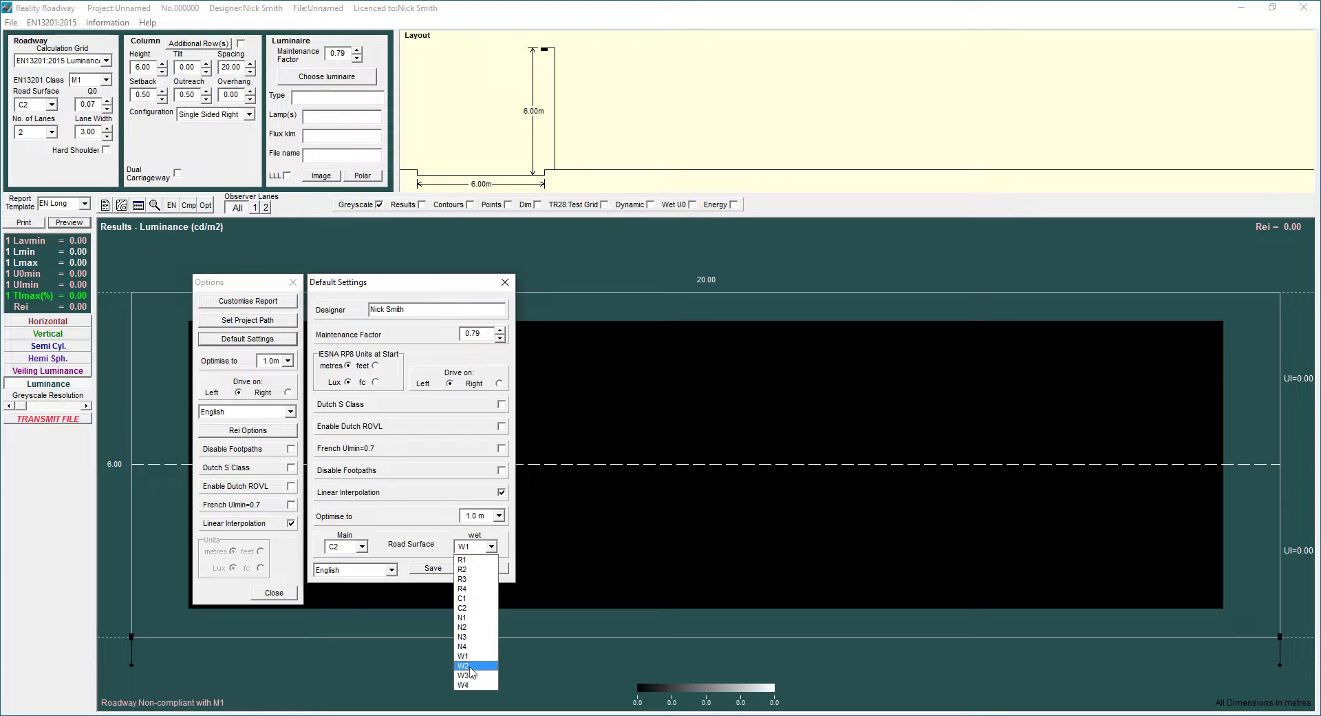
left_click(470, 666)
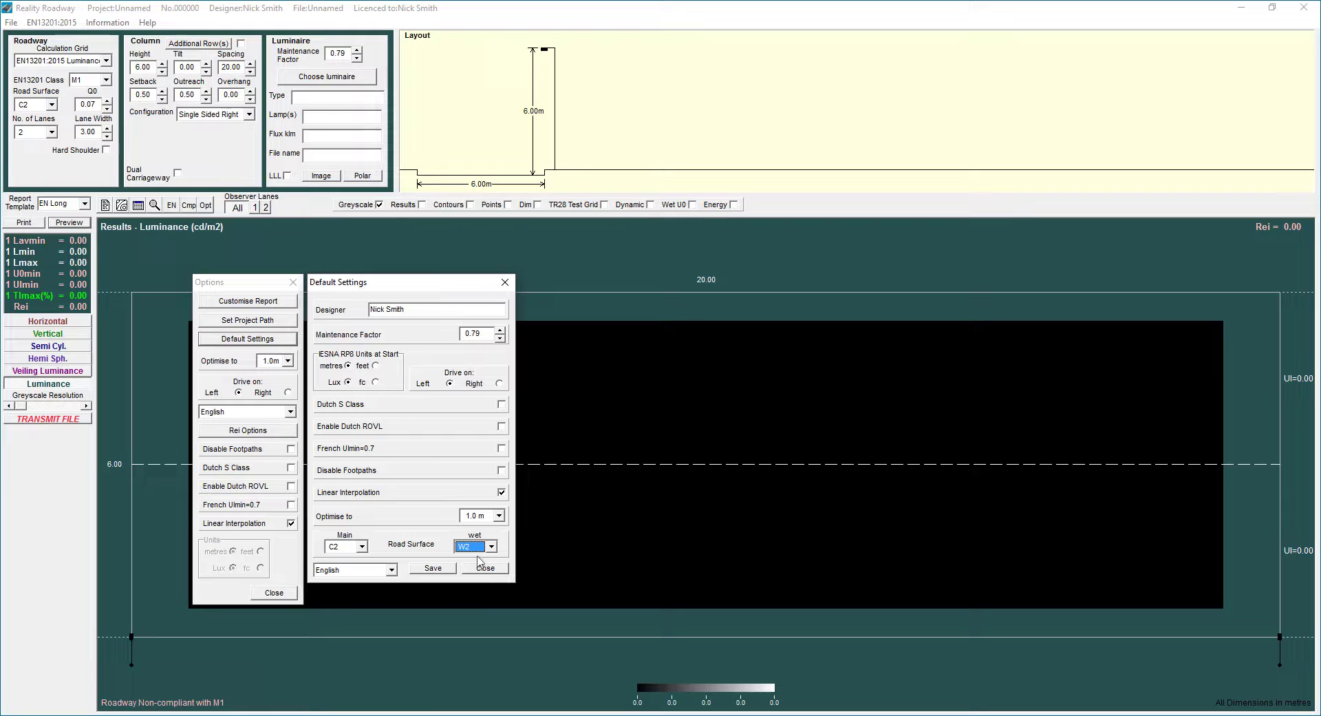
left_click(434, 571)
Step: Try USA-IESNA as the default language, restore English and save the default settings
left_click(387, 571)
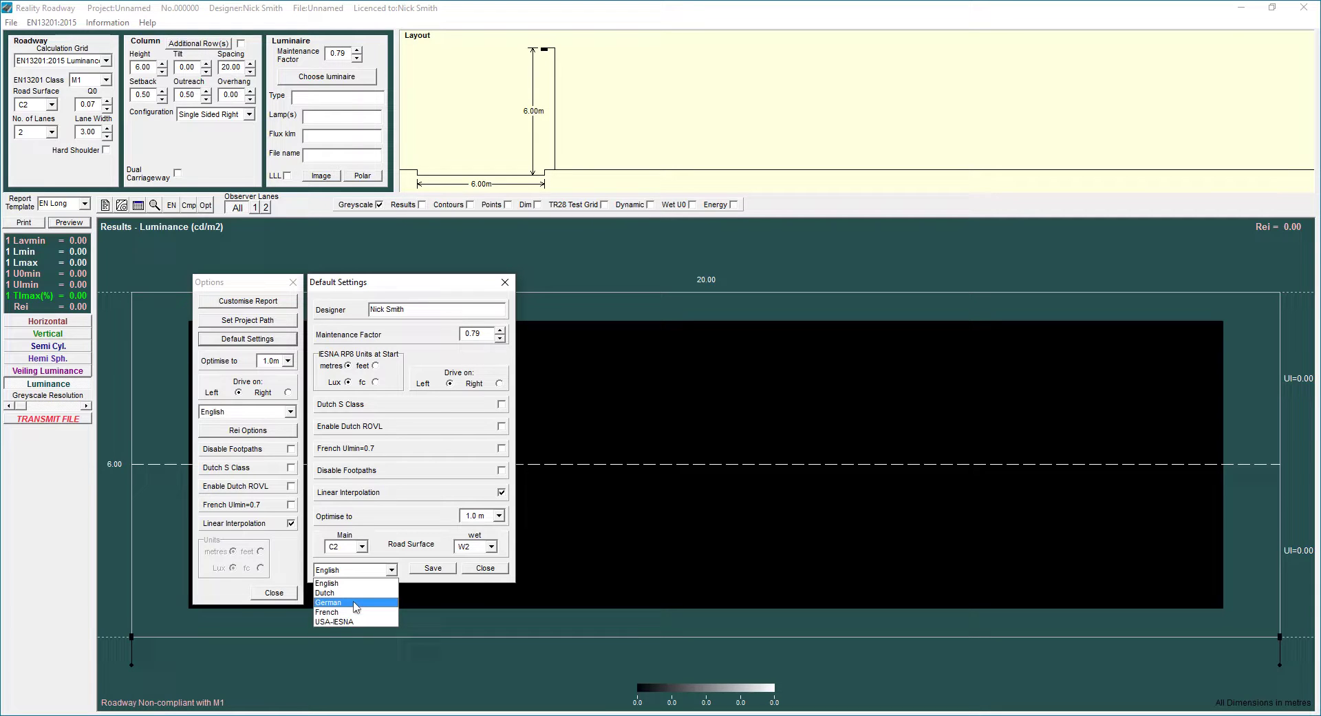
left_click(397, 516)
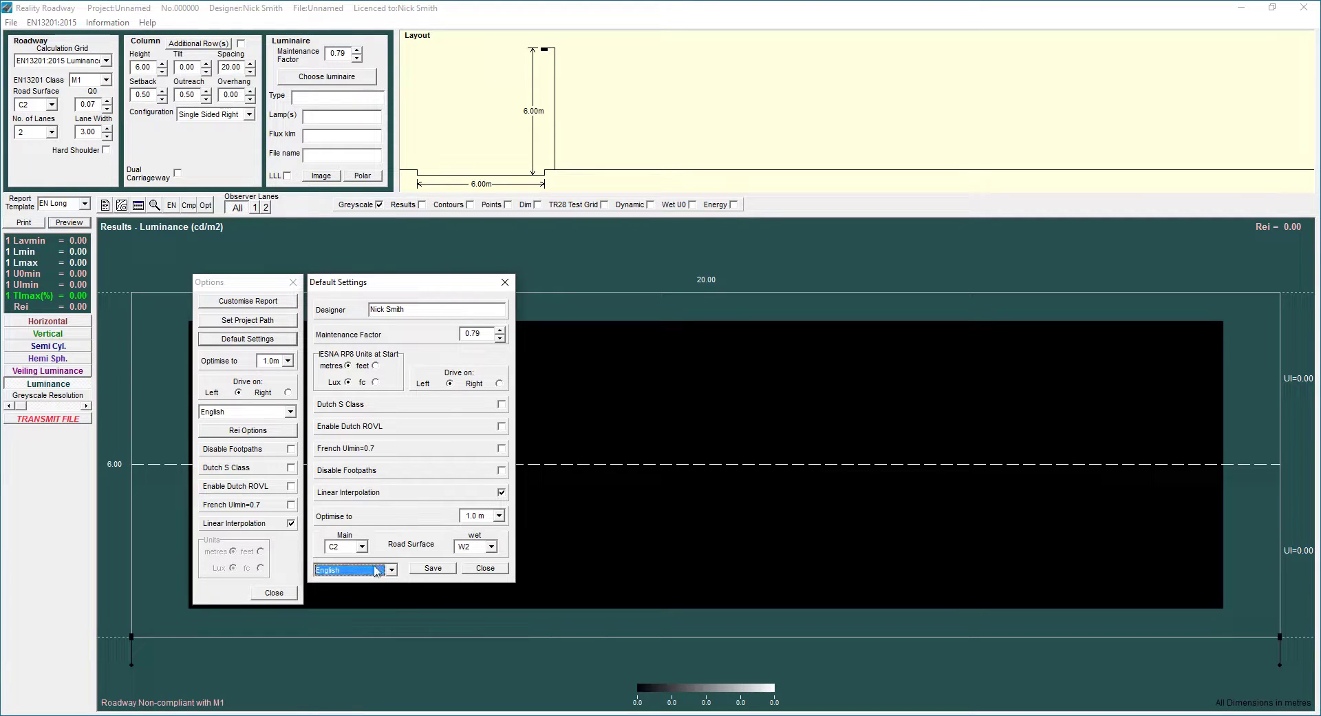
left_click(376, 571)
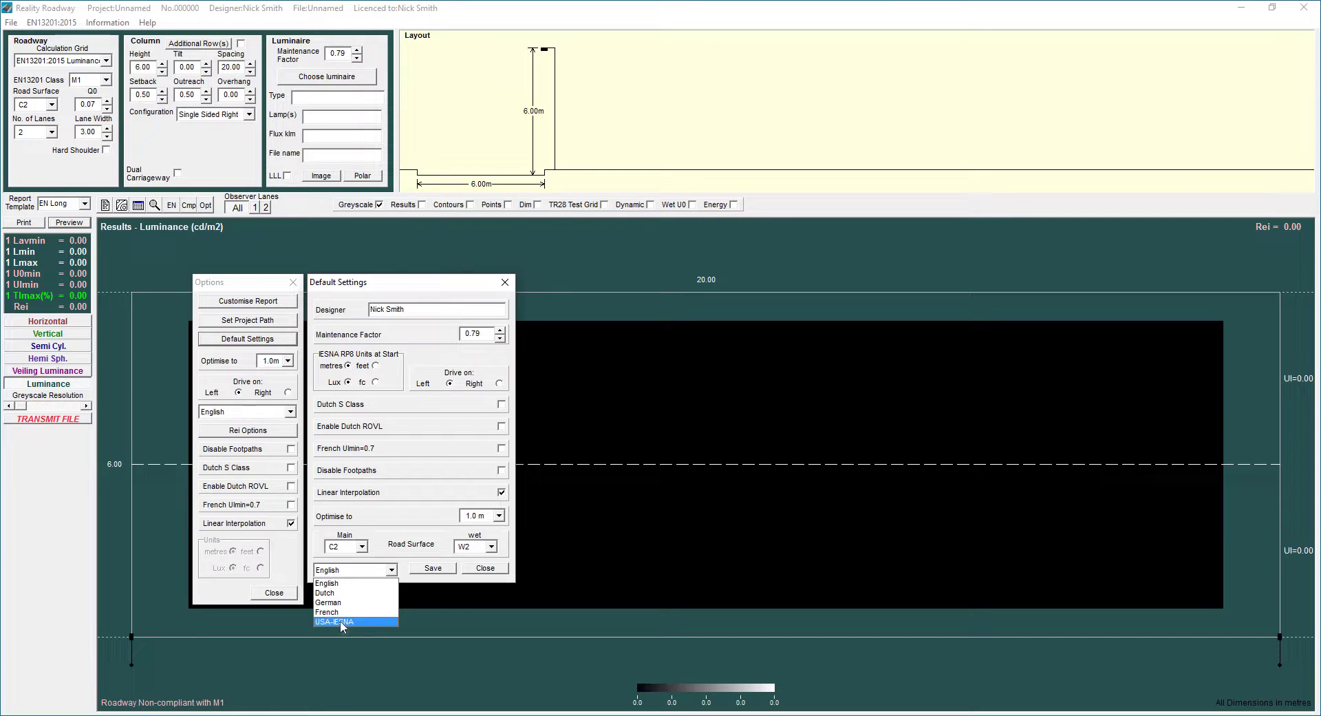
left_click(342, 622)
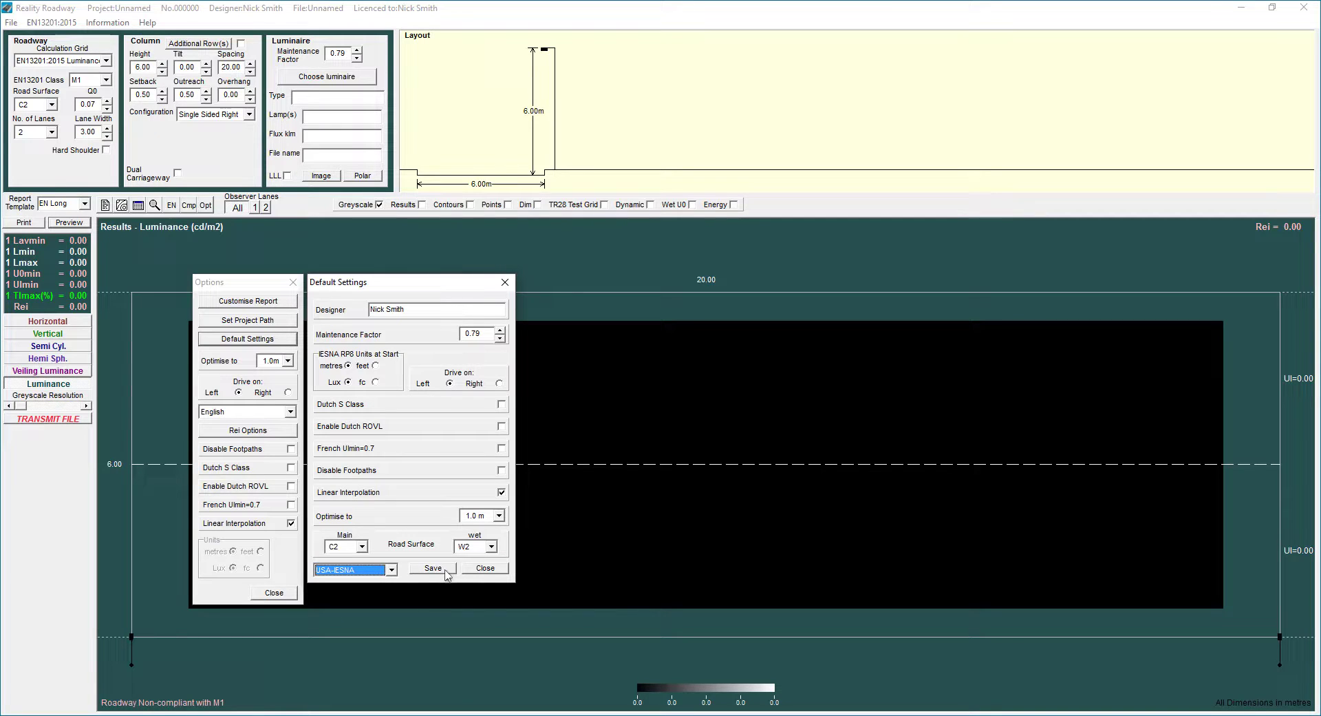
left_click(391, 569)
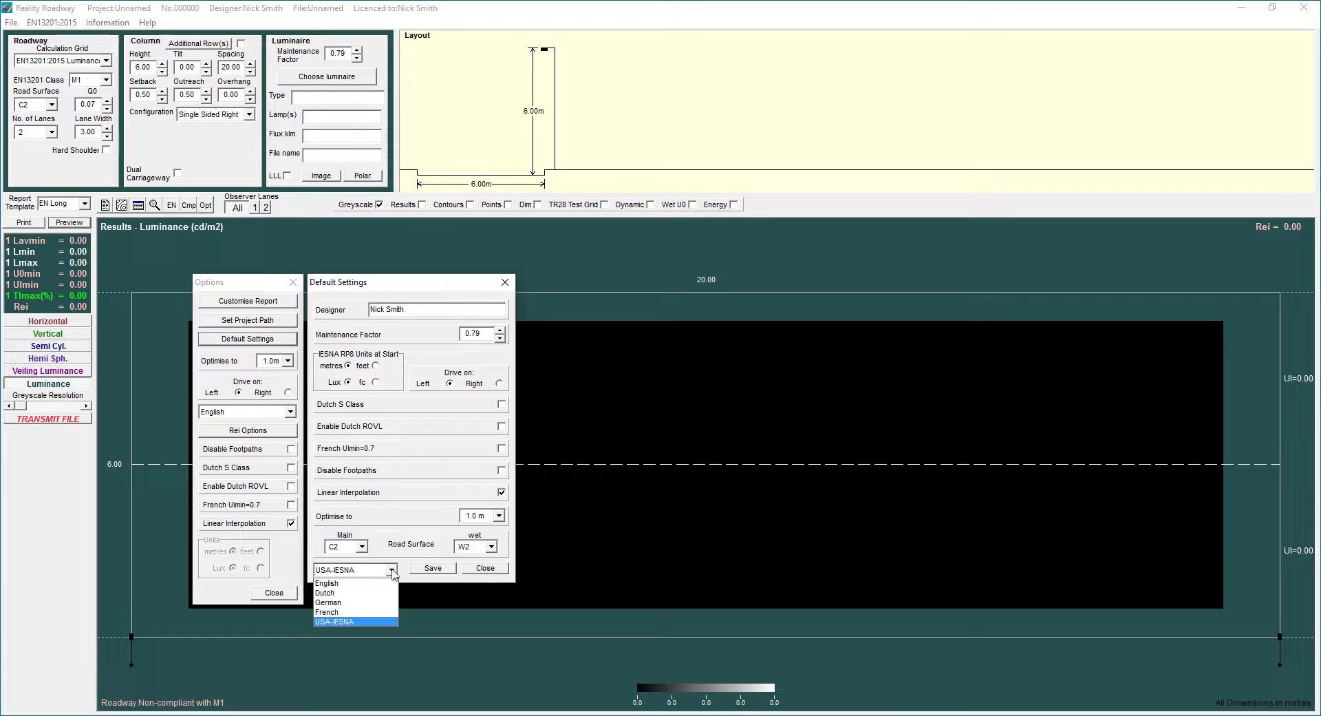
left_click(375, 584)
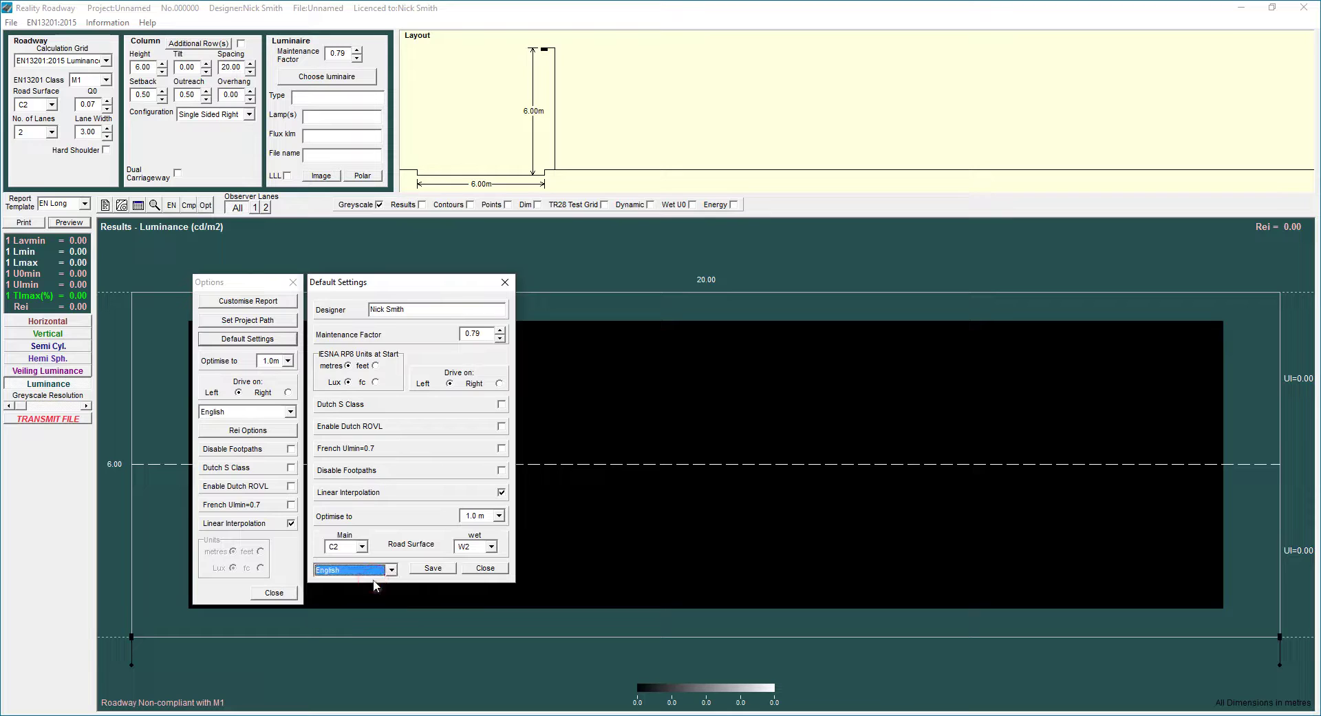
left_click(438, 569)
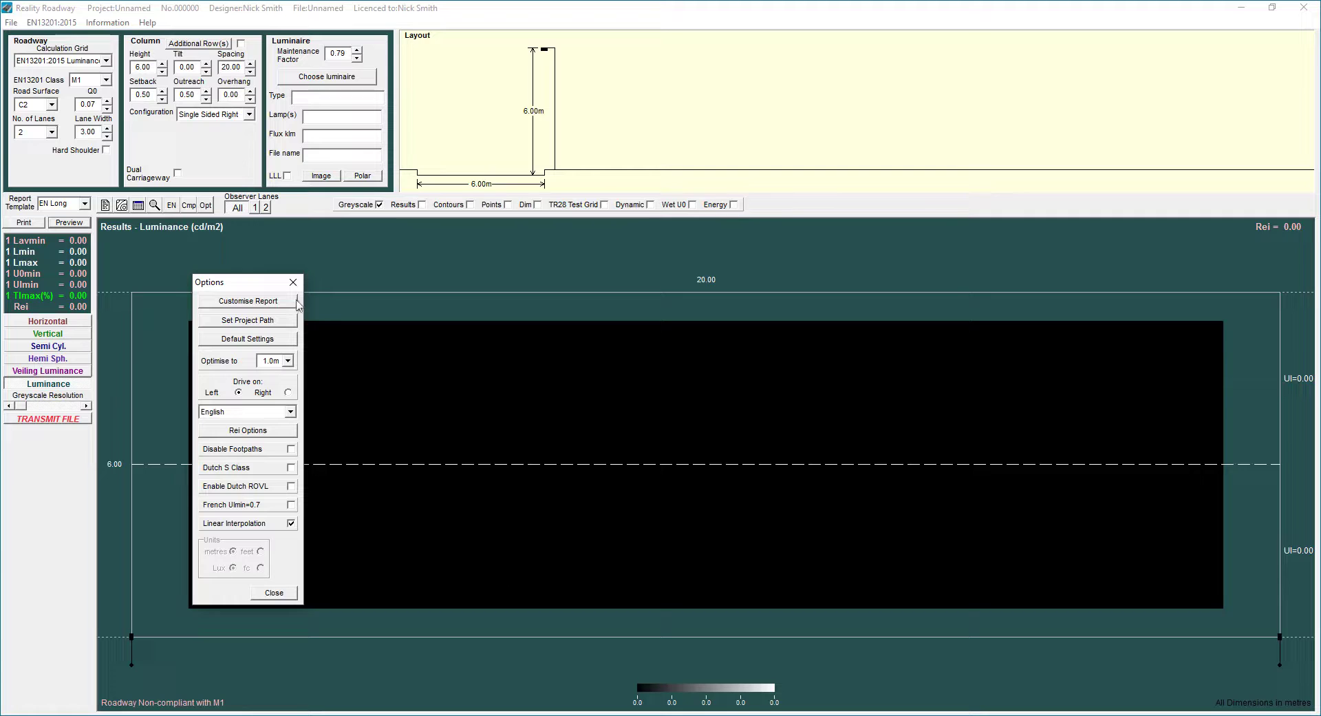
Step: Enable Dutch ROVL and toggle the Dutch S Class in the current program options, and leave the options window
left_click_drag(249, 289, 253, 288)
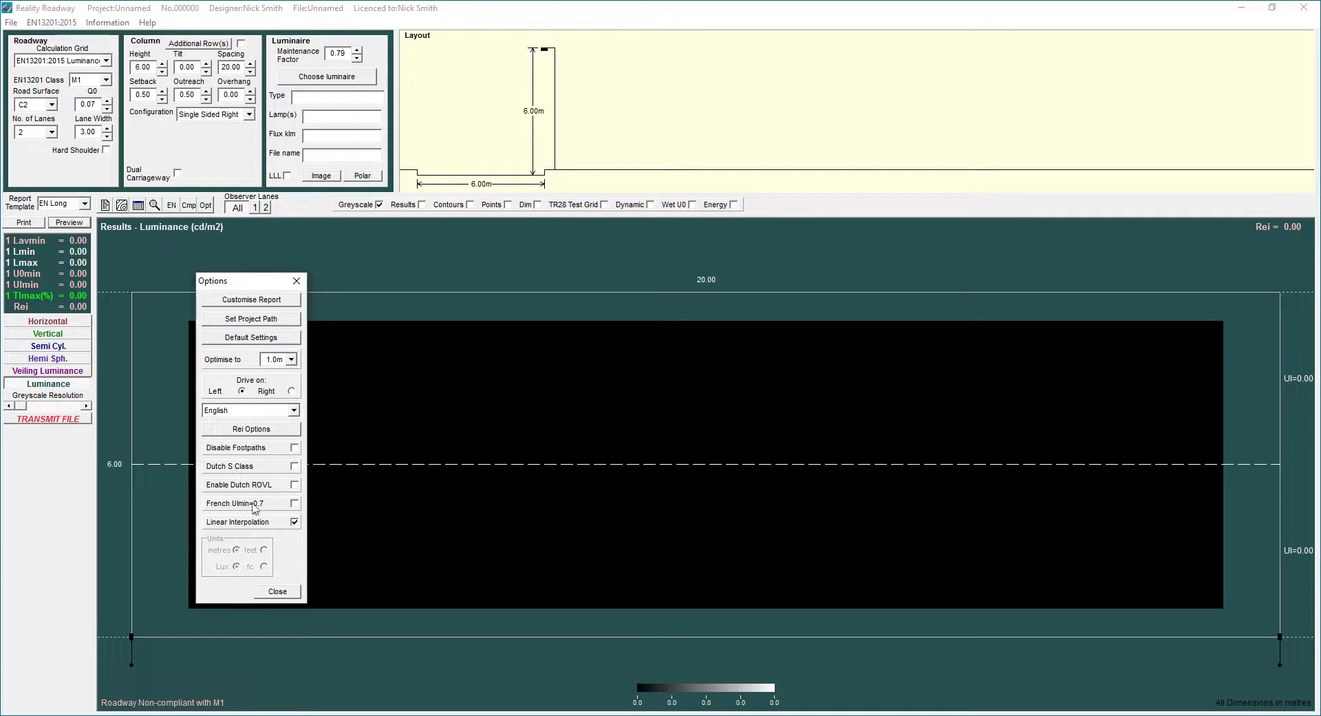
left_click(225, 485)
left_click(234, 468)
left_click(907, 161)
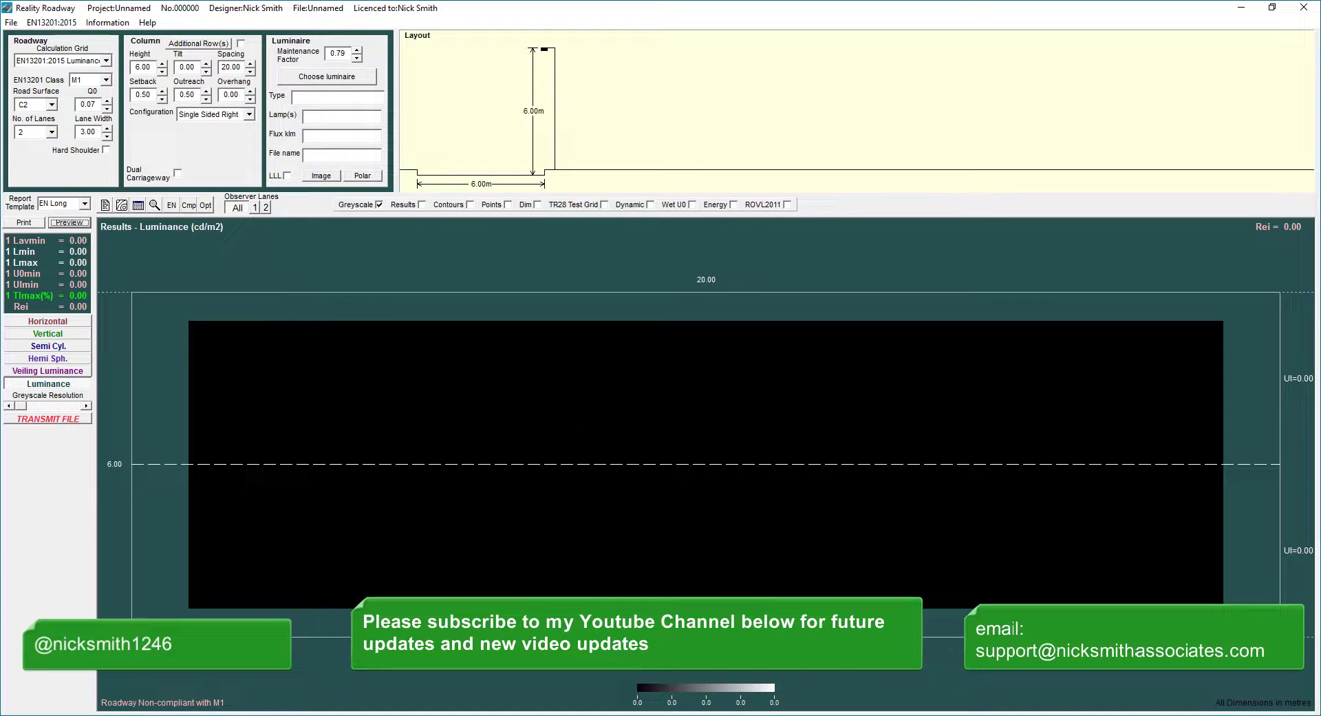
left_click(1127, 715)
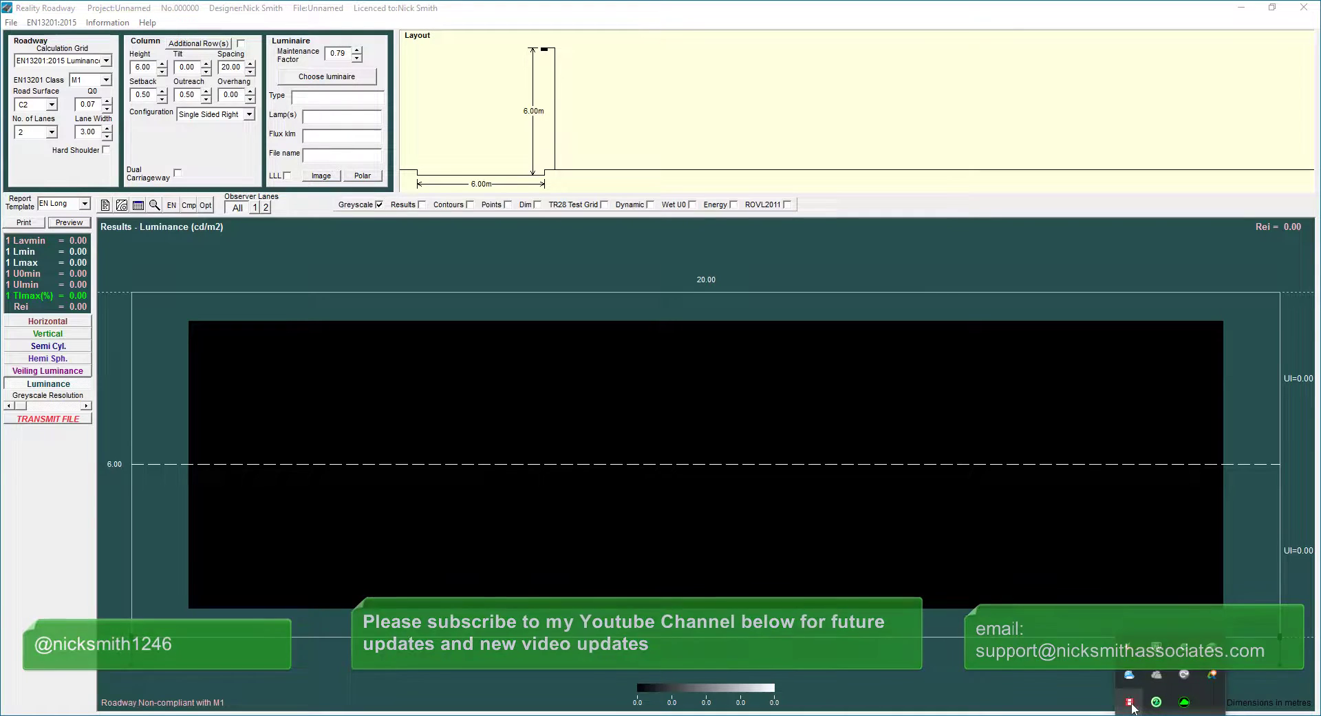